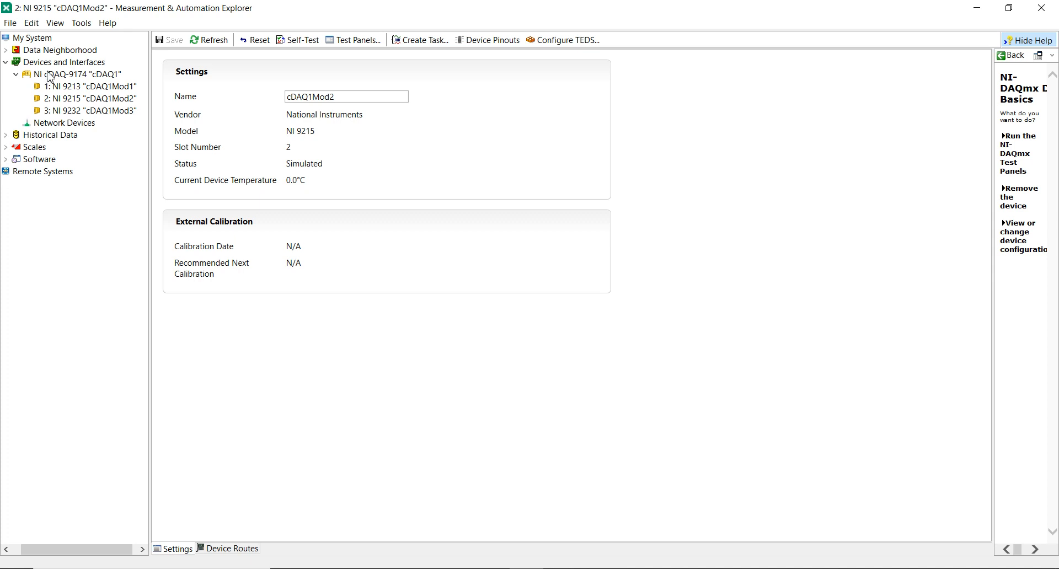
Switch to FlexLogger and create a new project
left_click(979, 6)
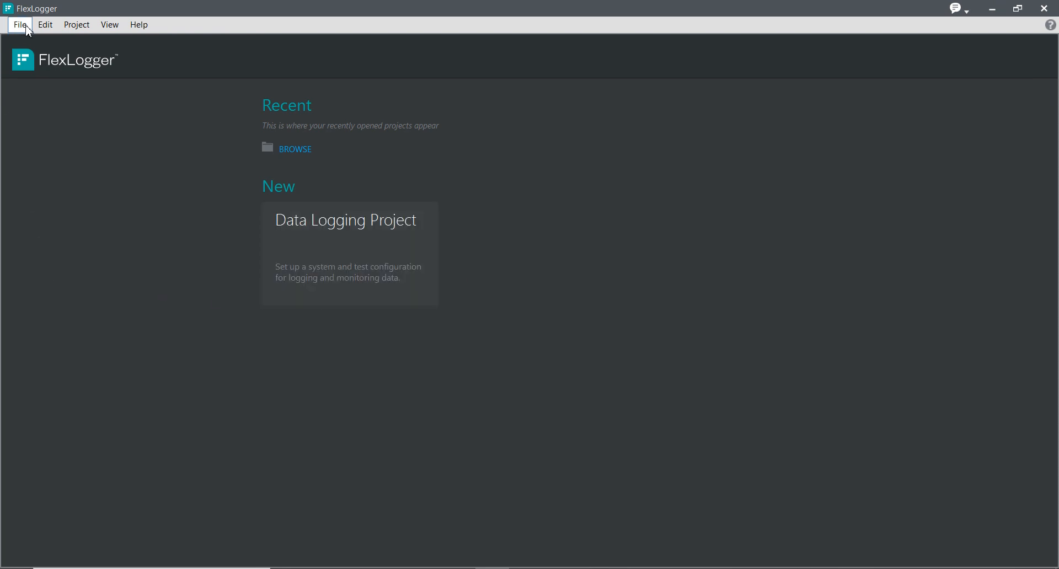
left_click(26, 26)
mouse_move(32, 44)
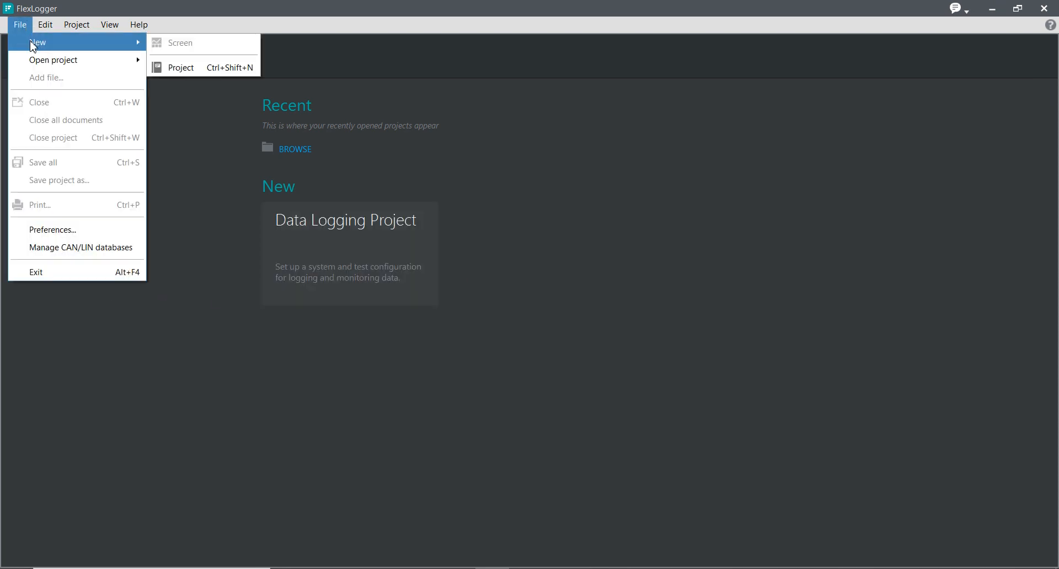
left_click(202, 69)
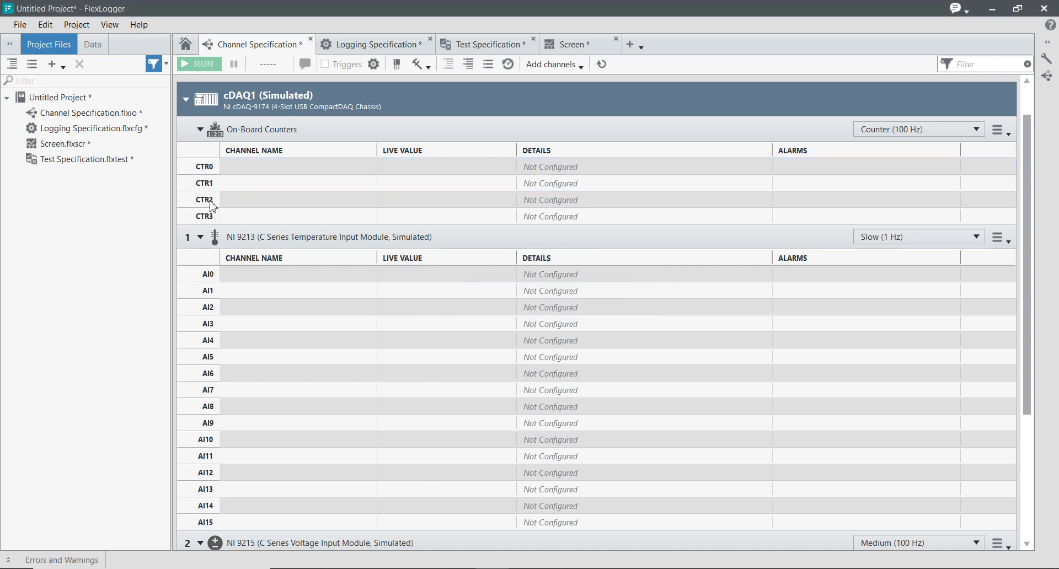
Collapse the On-Board Counters, NI 9213 temperature and NI 9215 voltage module sections in the channel specification
left_click(200, 131)
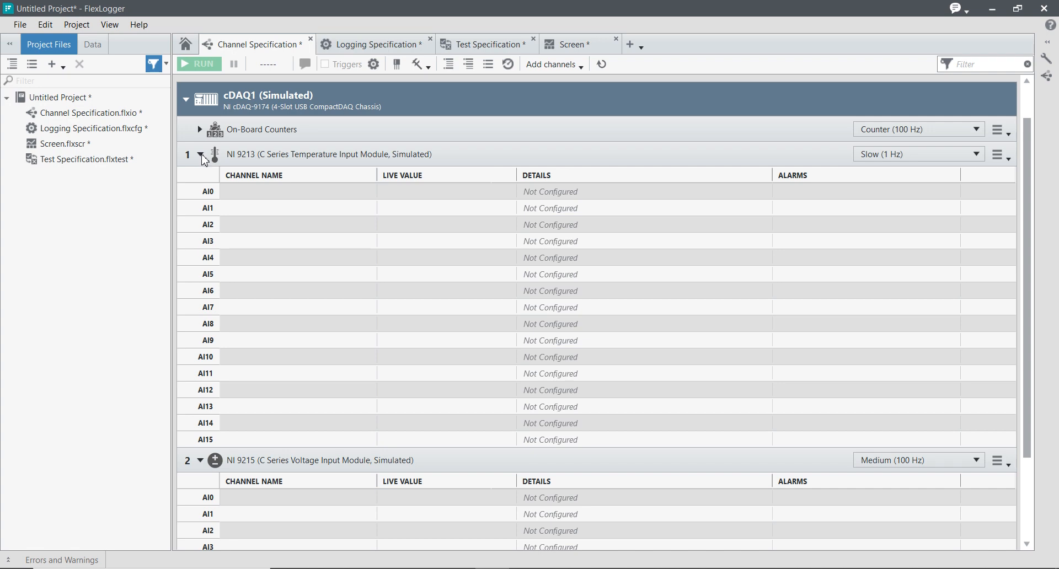
double_click(201, 155)
left_click(184, 143)
left_click(185, 142)
left_click(185, 142)
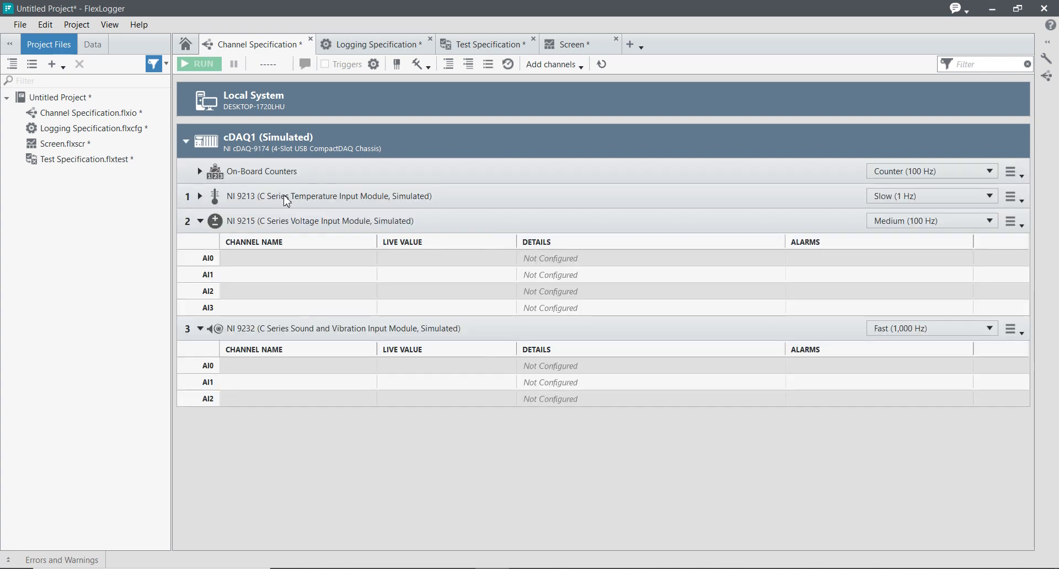
double_click(201, 220)
left_click(201, 221)
left_click(201, 221)
left_click(200, 221)
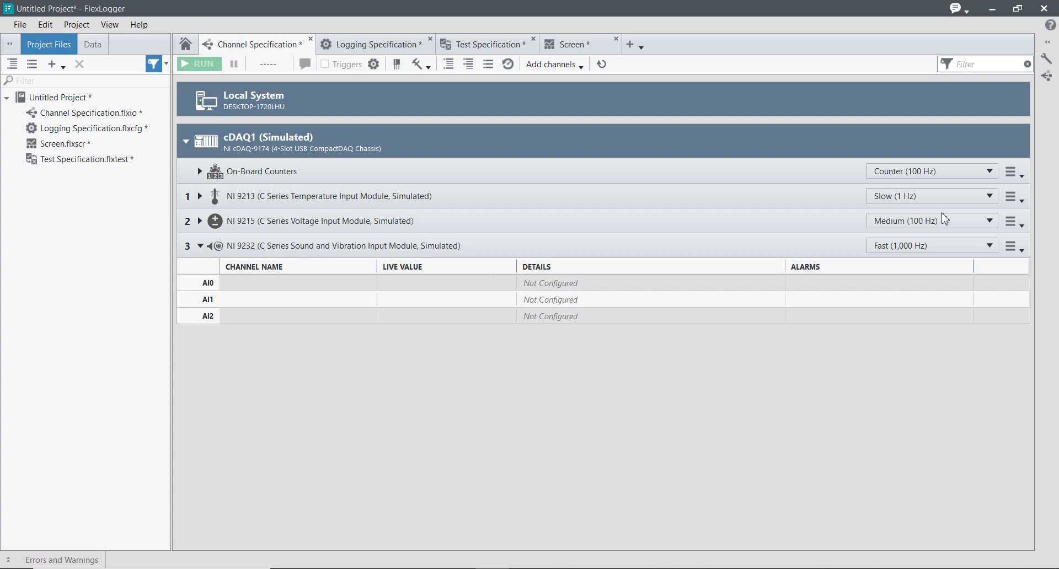
Set the NI 9213 temperature module's data rate to Medium (100 Hz)
left_click(990, 196)
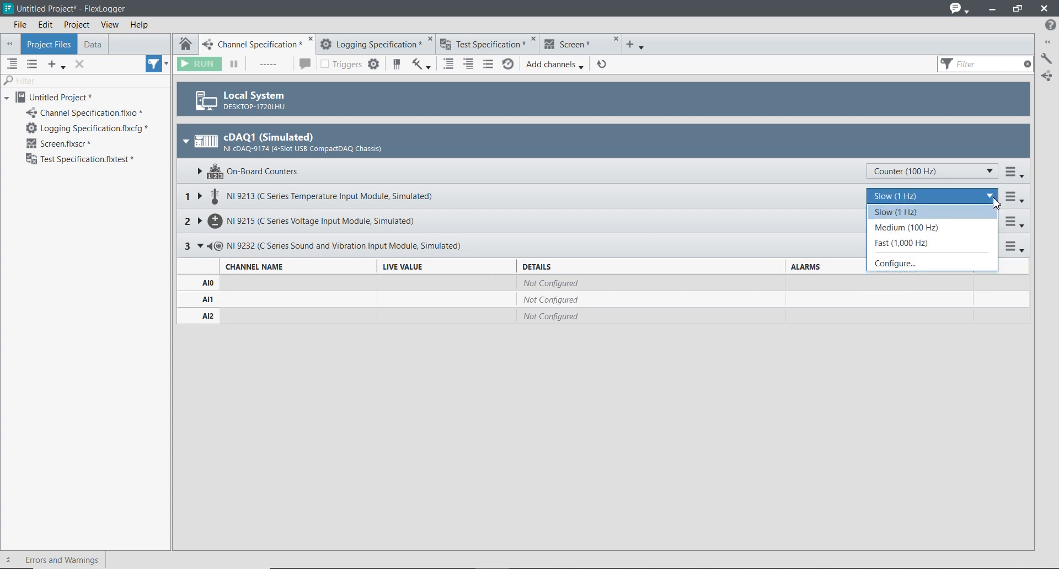
left_click(974, 227)
left_click(974, 224)
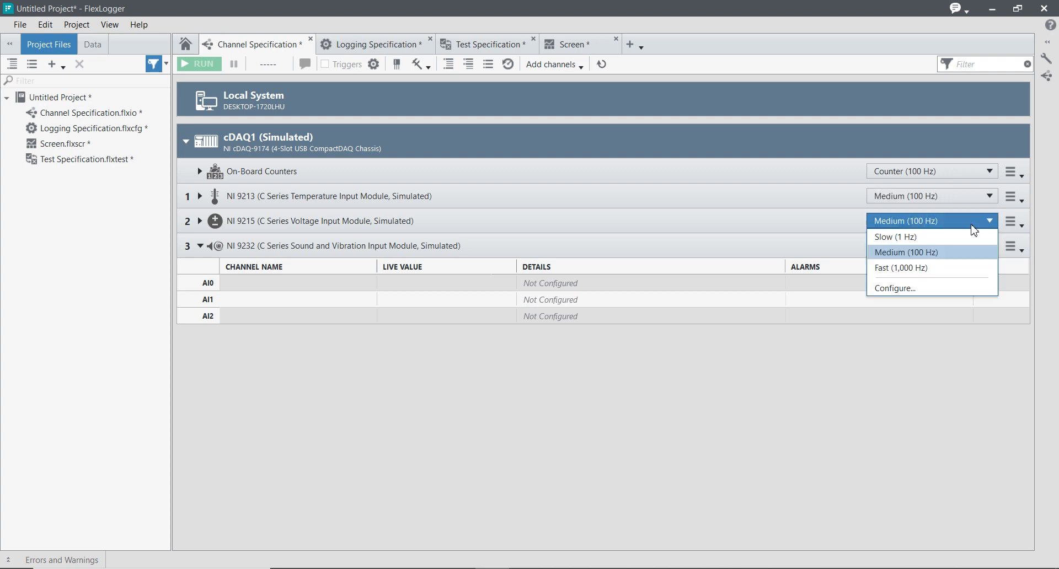
left_click(909, 375)
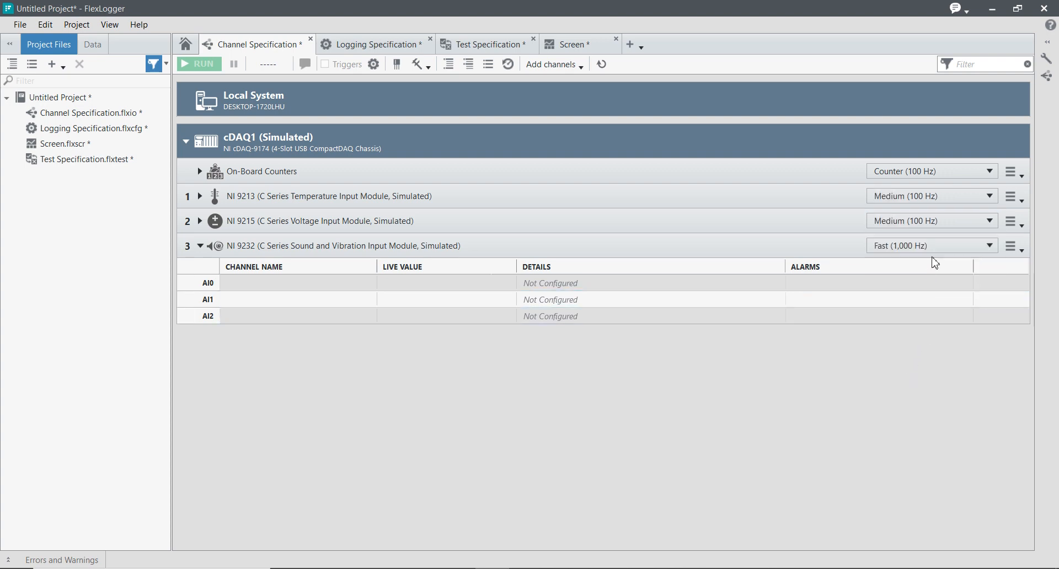
Collapse the NI 9232 sound and vibration module section
left_click(201, 246)
left_click(201, 247)
left_click(201, 247)
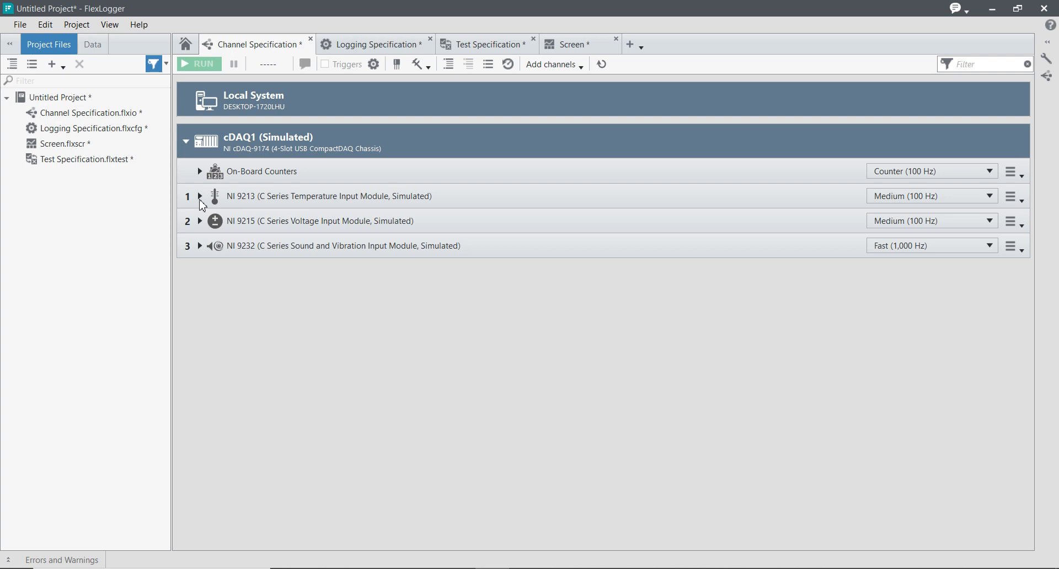
Expand the NI 9213 module and set channel AI0's physical measurement to Temperature
left_click(200, 197)
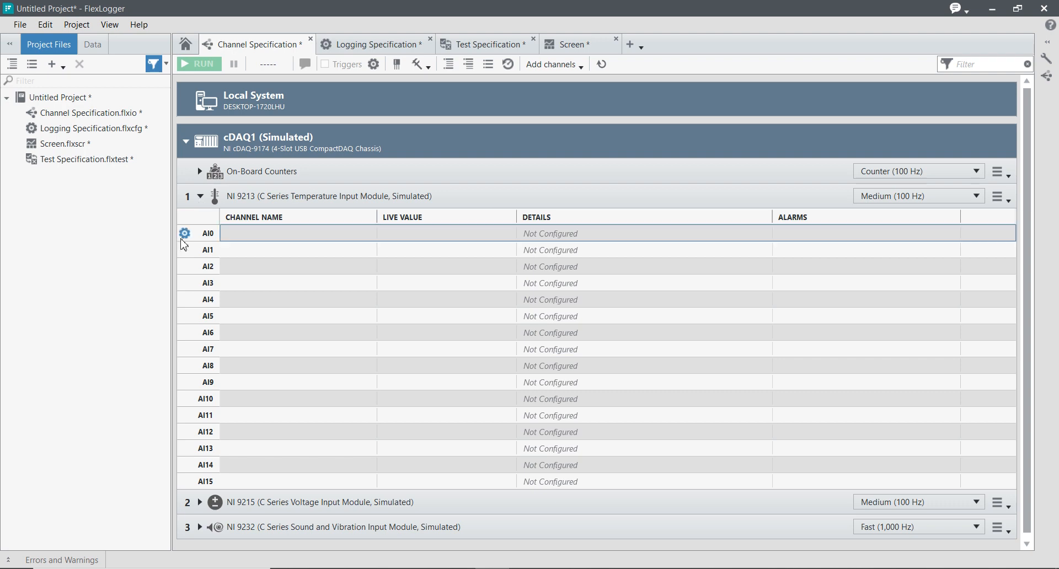
double_click(233, 242)
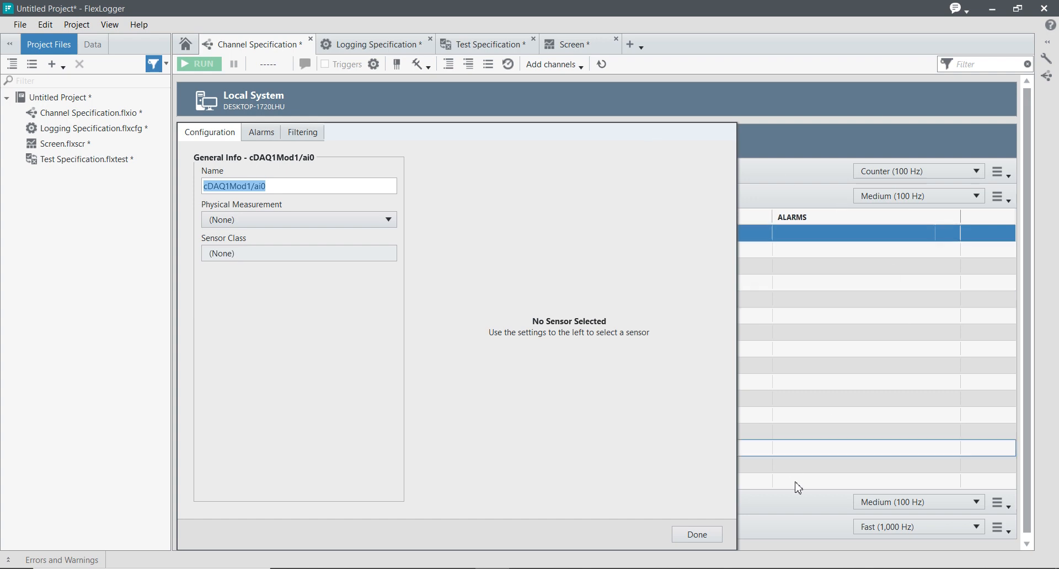
left_click(711, 537)
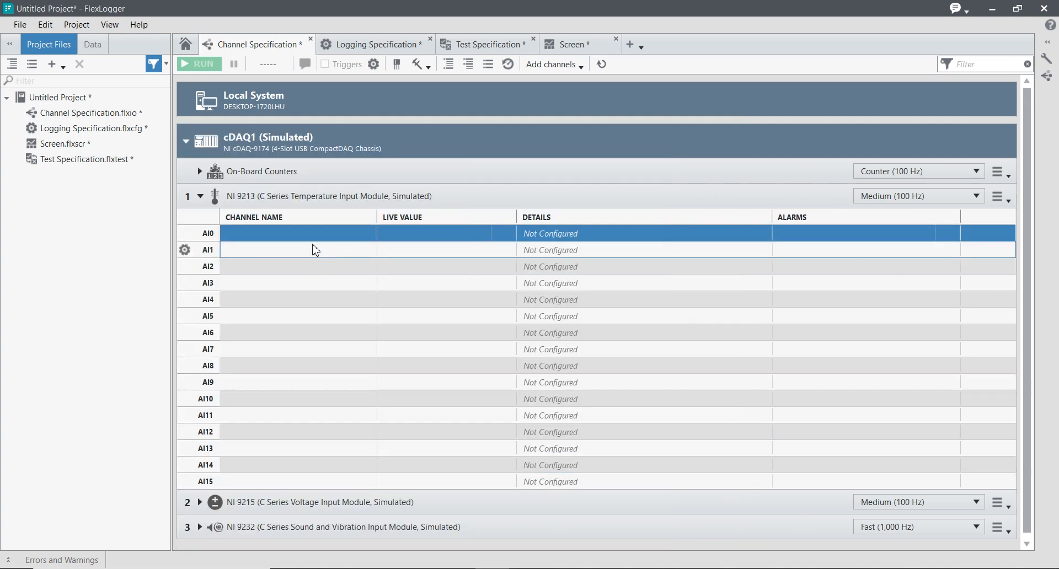
double_click(311, 237)
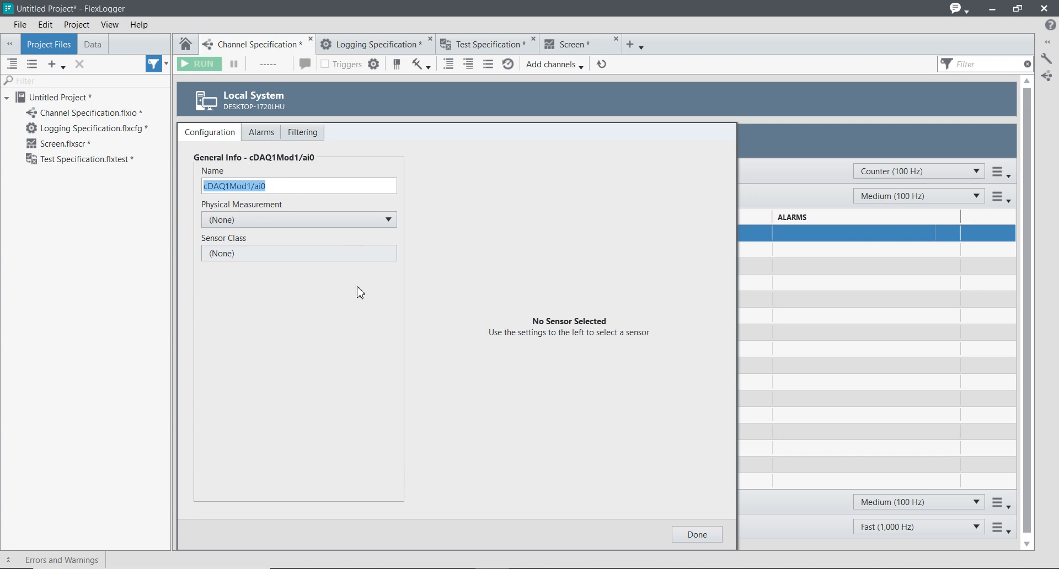
left_click(208, 186)
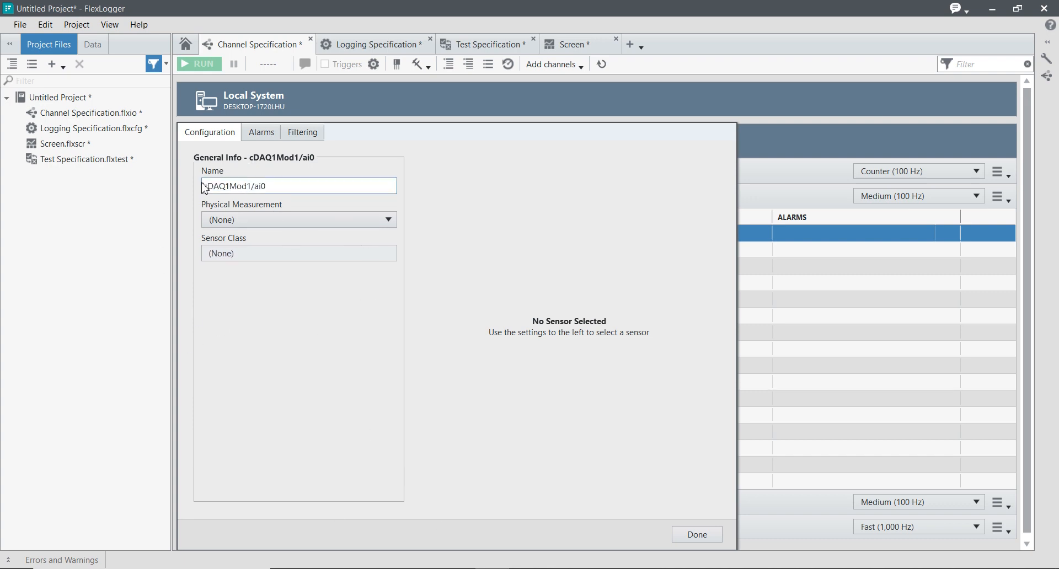
double_click(265, 186)
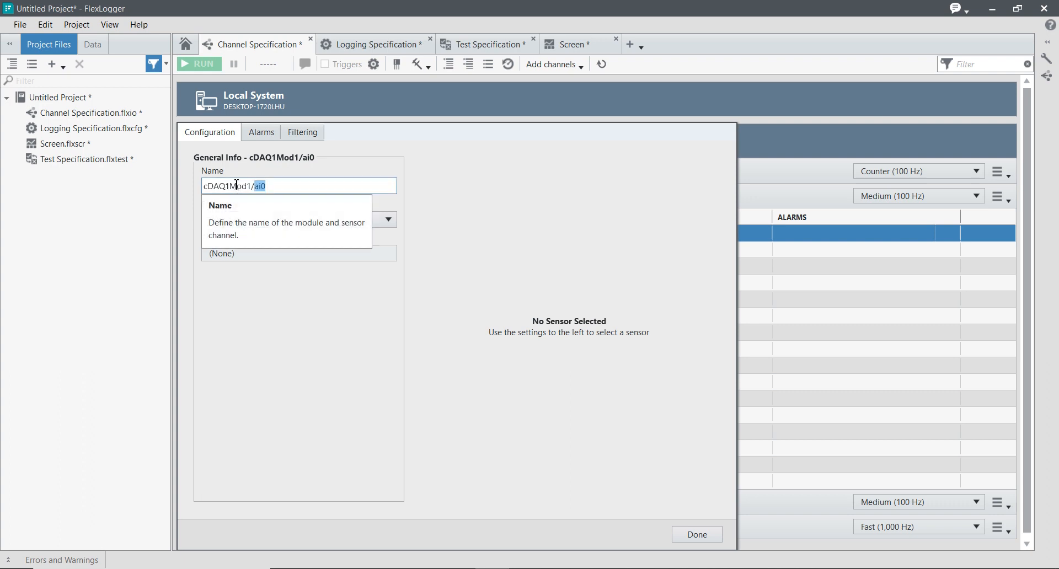
double_click(279, 187)
left_click(310, 222)
left_click(310, 223)
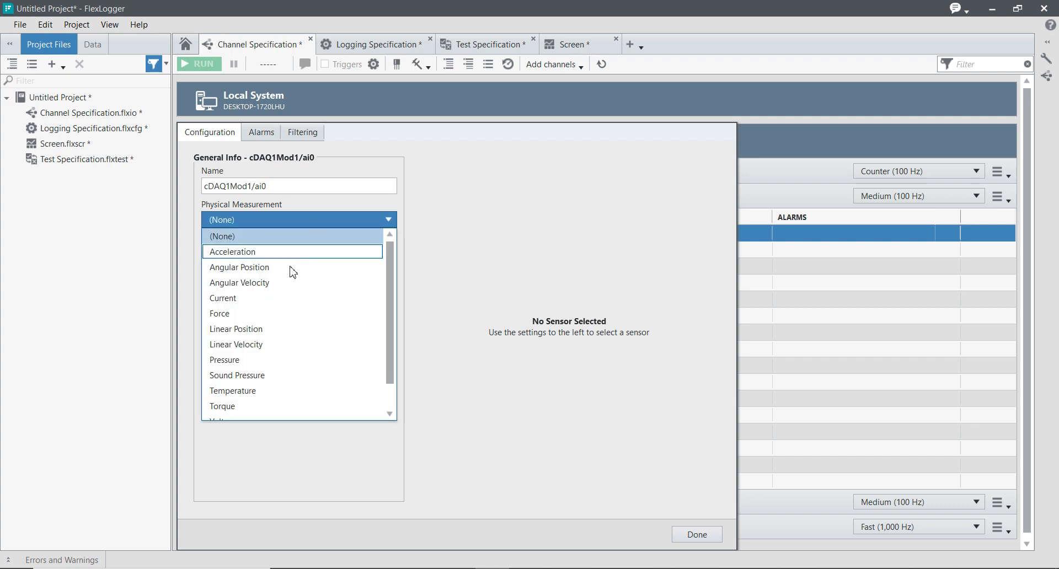
left_click(259, 391)
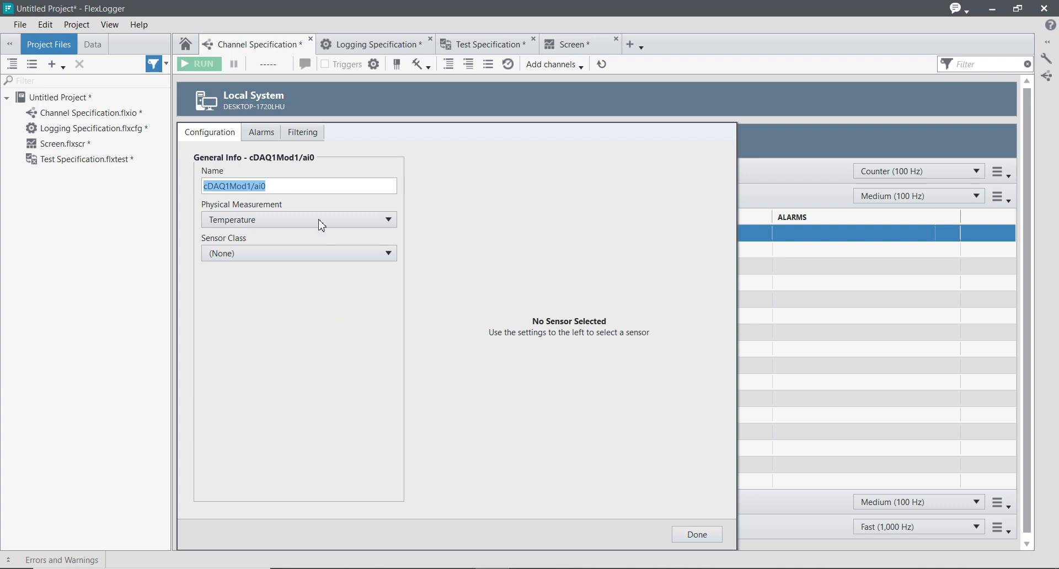
double_click(313, 188)
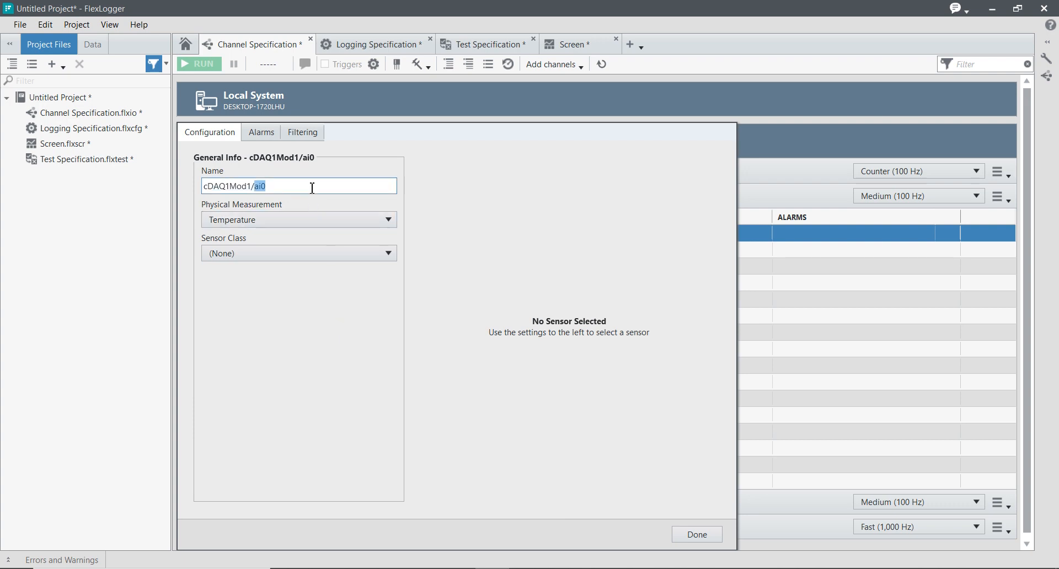
key("BackSpace")
key("BackSpace")
key("BackSpace")
key("BackSpace")
key("BackSpace")
key("BackSpace")
key("BackSpace")
key("BackSpace")
key("BackSpace")
key("BackSpace")
key("BackSpace")
type("Temp")
left_click(273, 316)
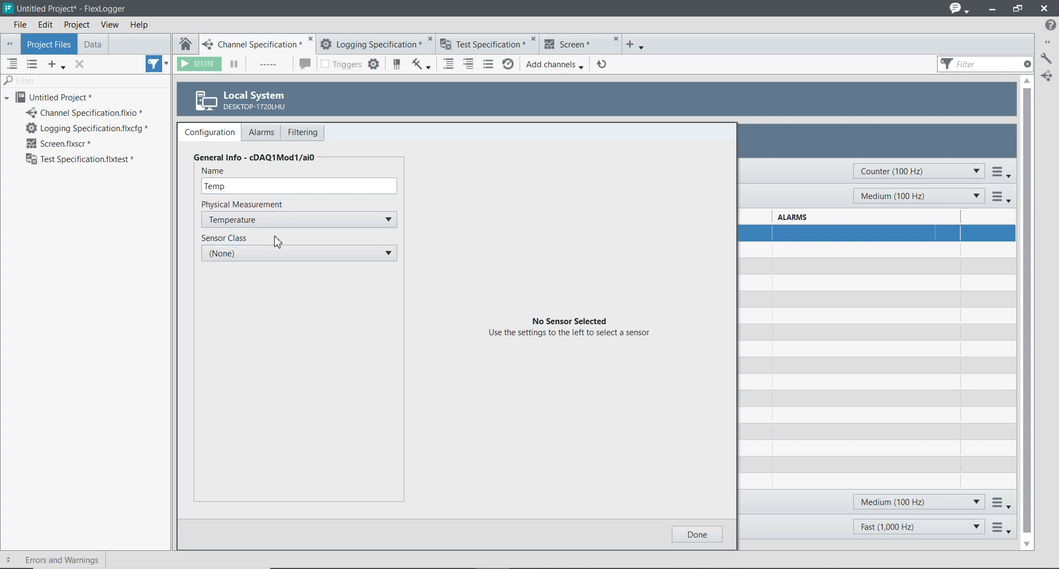
left_click(259, 190)
key("BackSpace")
key("Return")
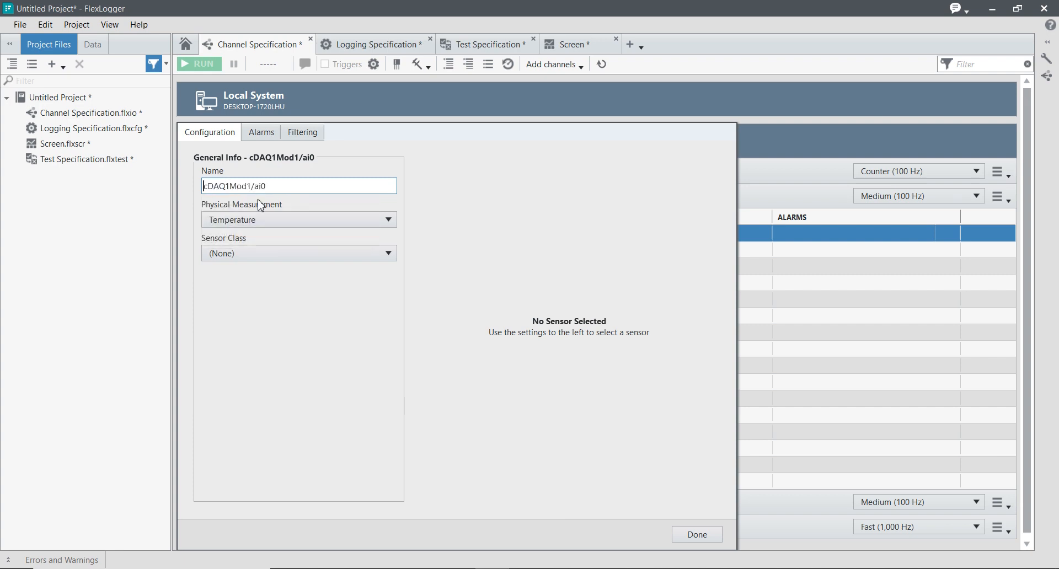
Rename the NI 9213 module's AI0 channel as ni 9213/ai0
left_click(299, 188)
left_click_drag(253, 187, 161, 188)
type("1")
key("BackSpace")
type("ni 91")
key("BackSpace")
type("213")
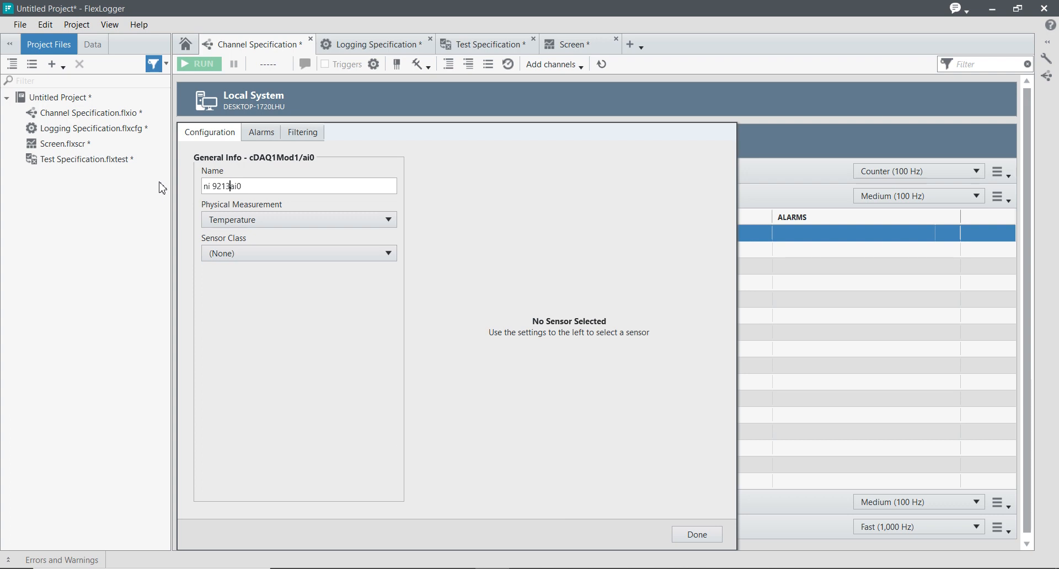
type("/")
key("BackSpace")
Set the temperature channel's sensor class to Thermocouple and finish its configuration
left_click(282, 255)
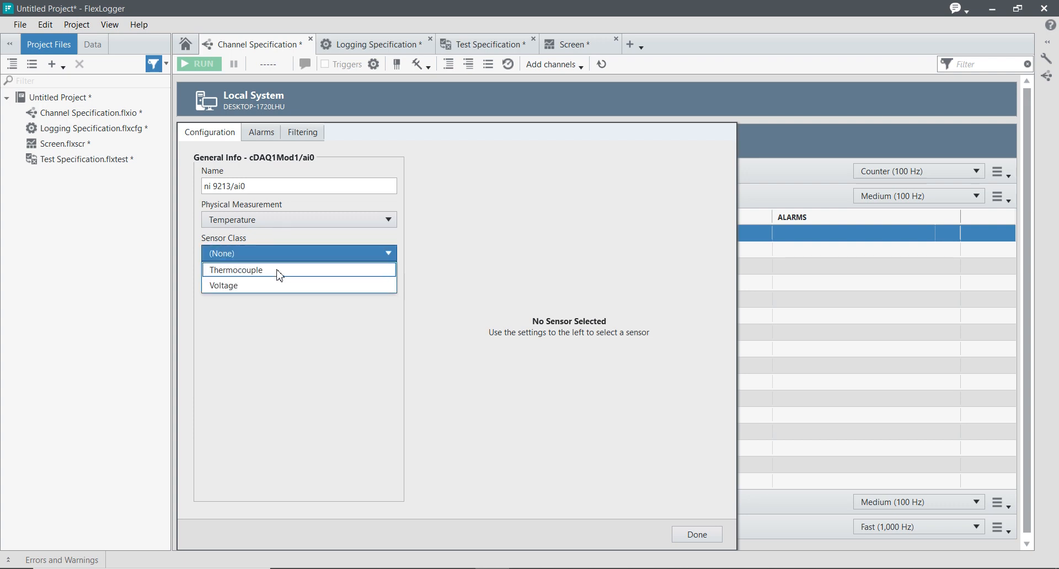
left_click(279, 272)
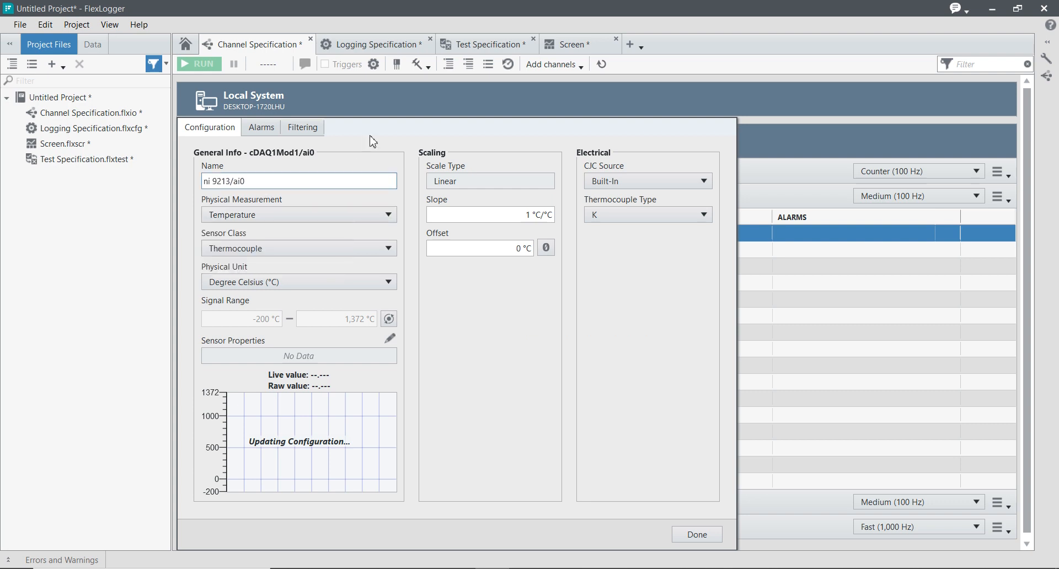
left_click(355, 215)
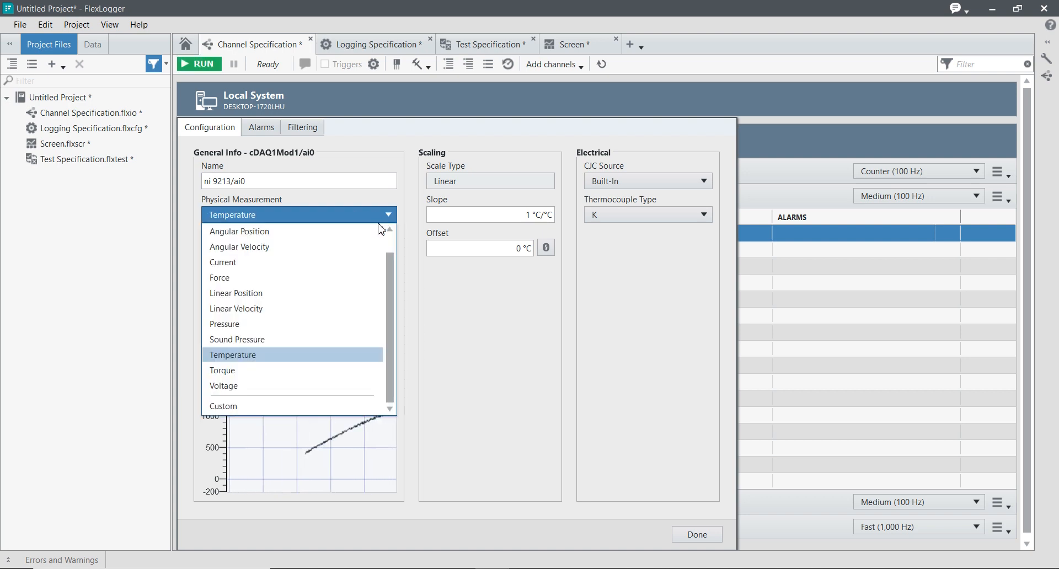
left_click_drag(389, 265, 391, 287)
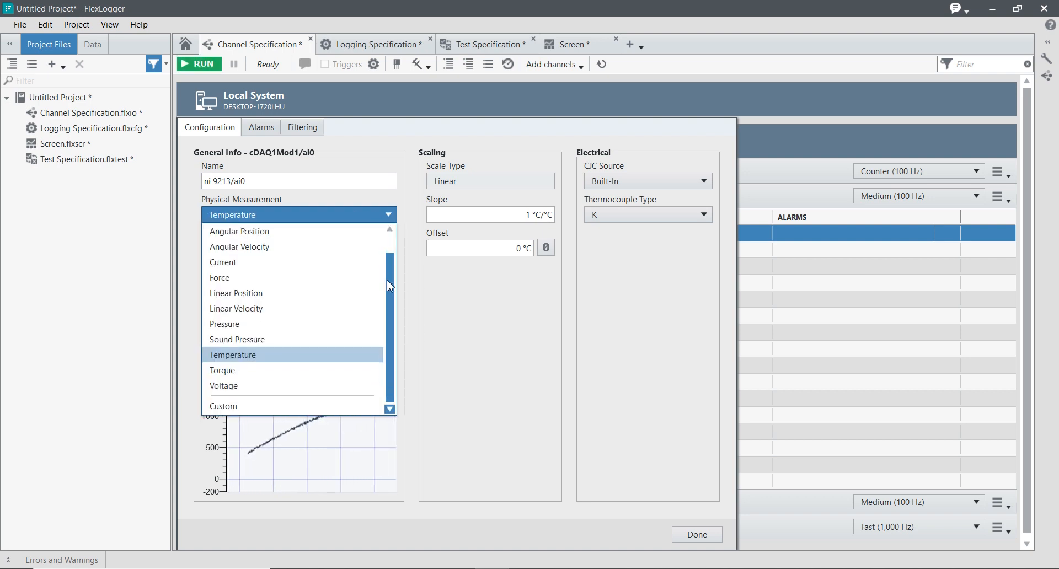
left_click(356, 203)
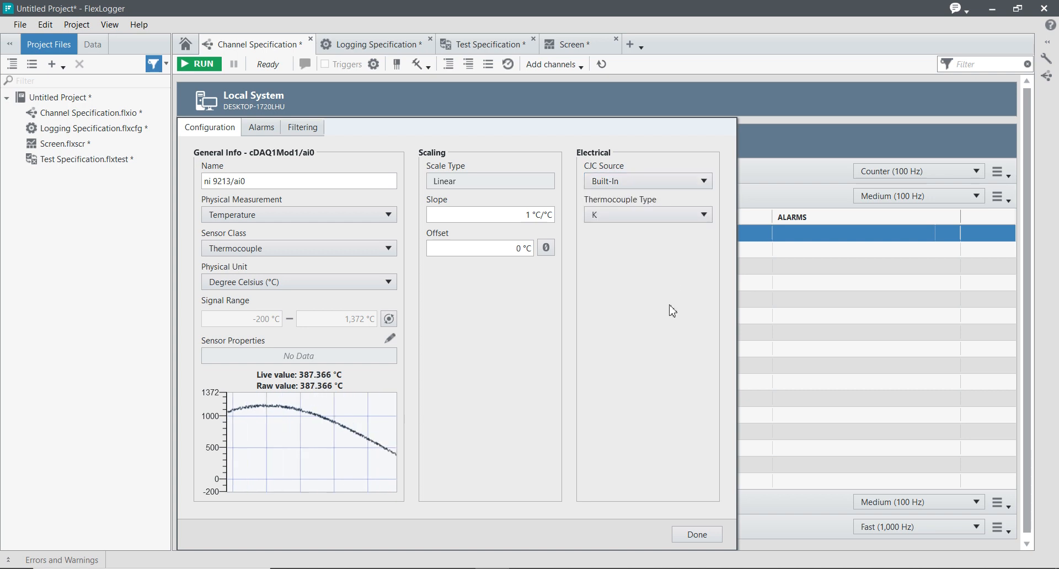
left_click(697, 535)
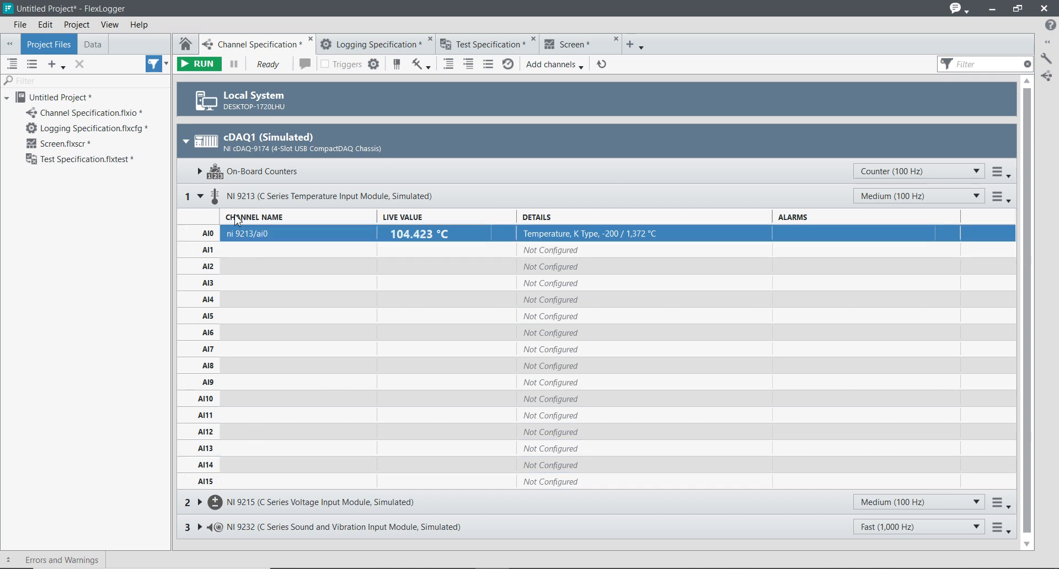
Configure channel AI0 of the NI 9215 module with the name ni 9215/ ai0 and Voltage as its physical measurement
scroll(395, 407, "down", 1)
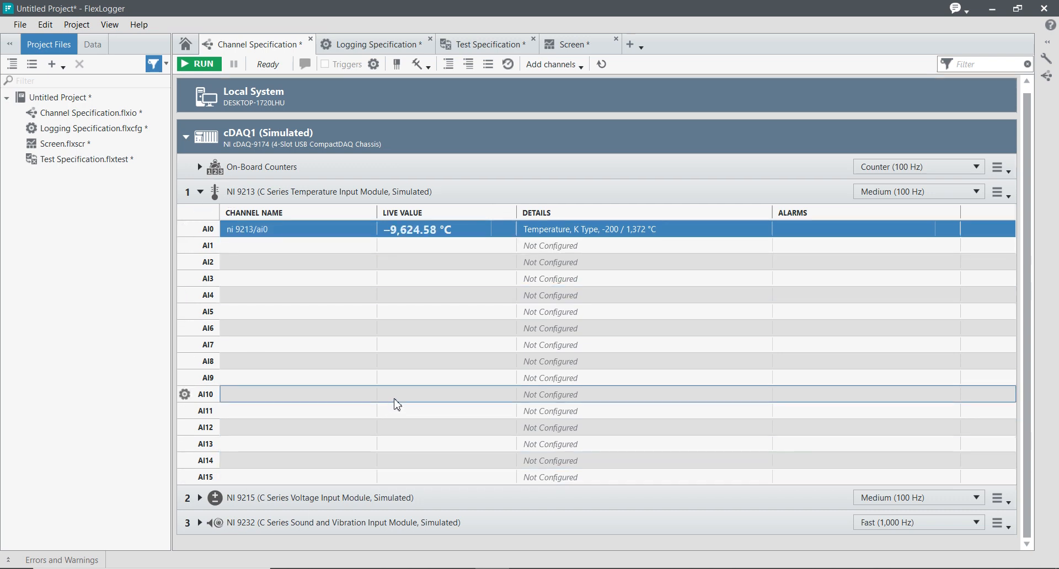
left_click(201, 498)
scroll(452, 420, "down", 3)
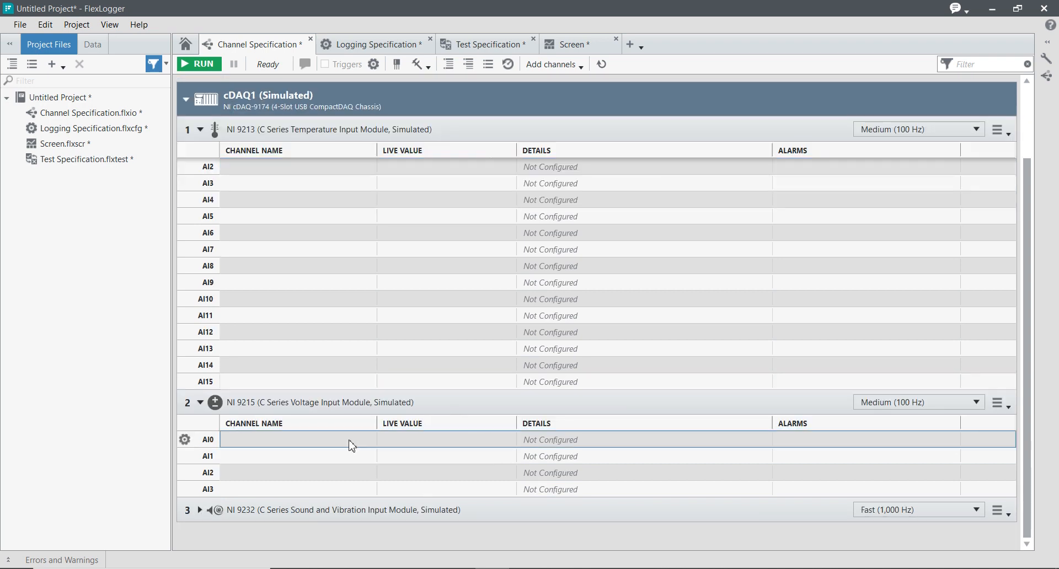
double_click(334, 449)
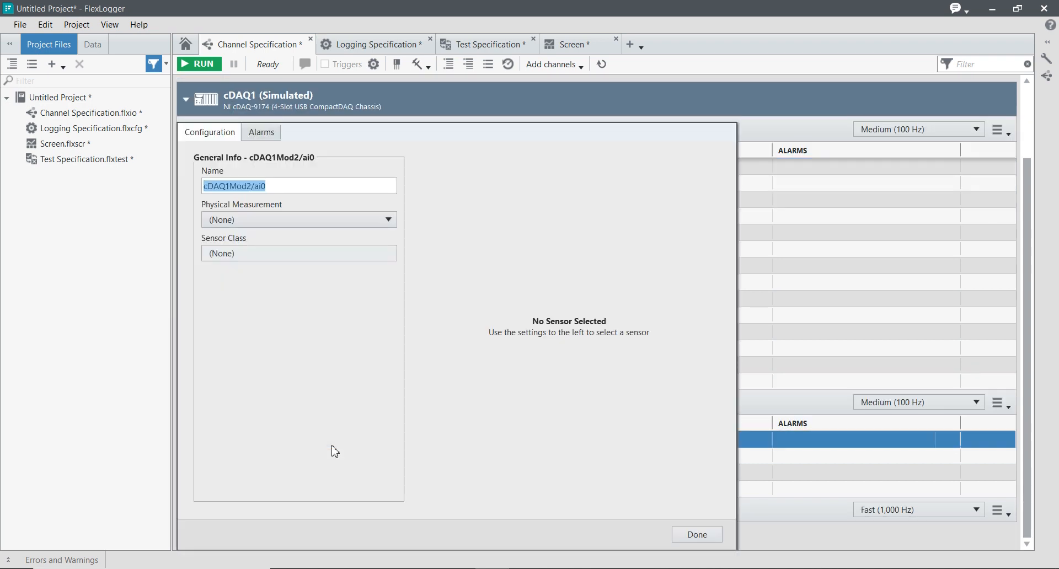
left_click(305, 187)
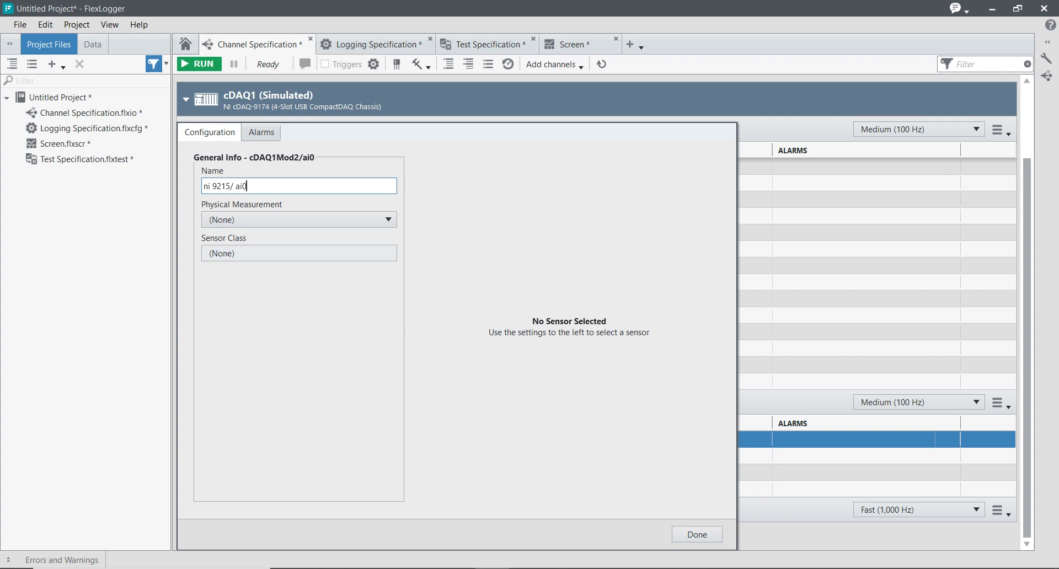
left_click(312, 220)
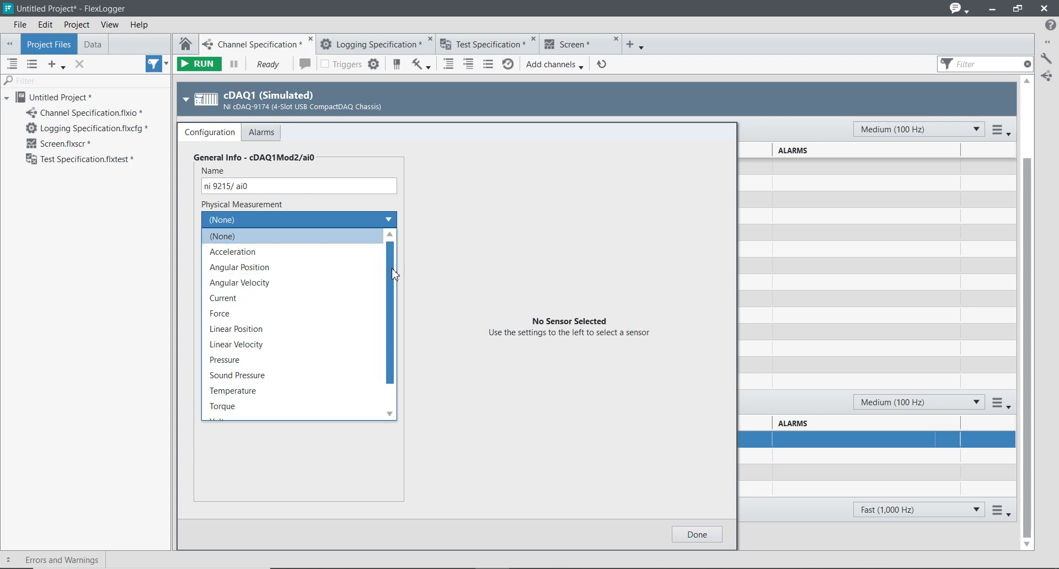
scroll(390, 321, "down", 1)
left_click(237, 397)
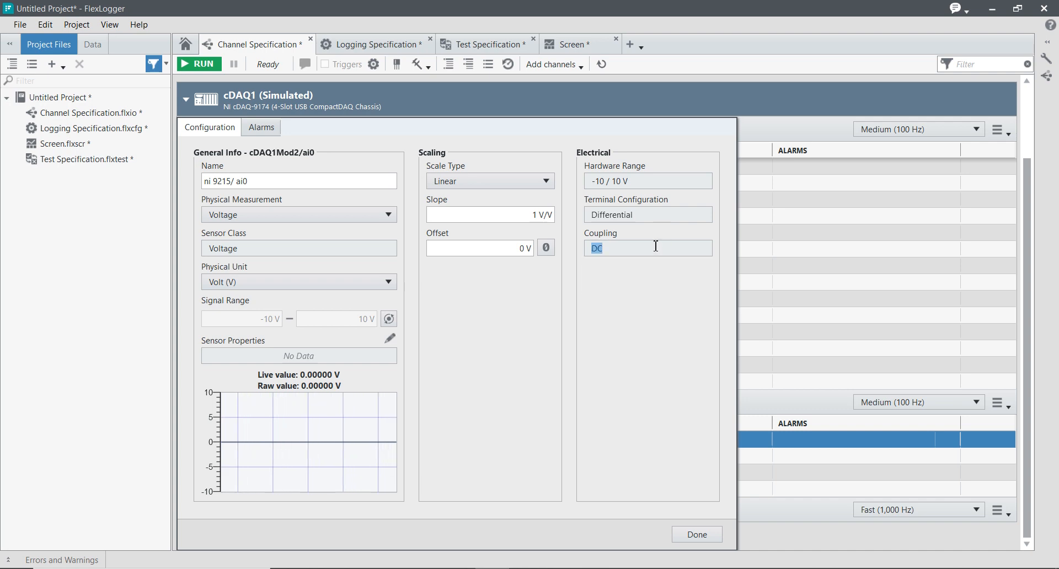
left_click(711, 540)
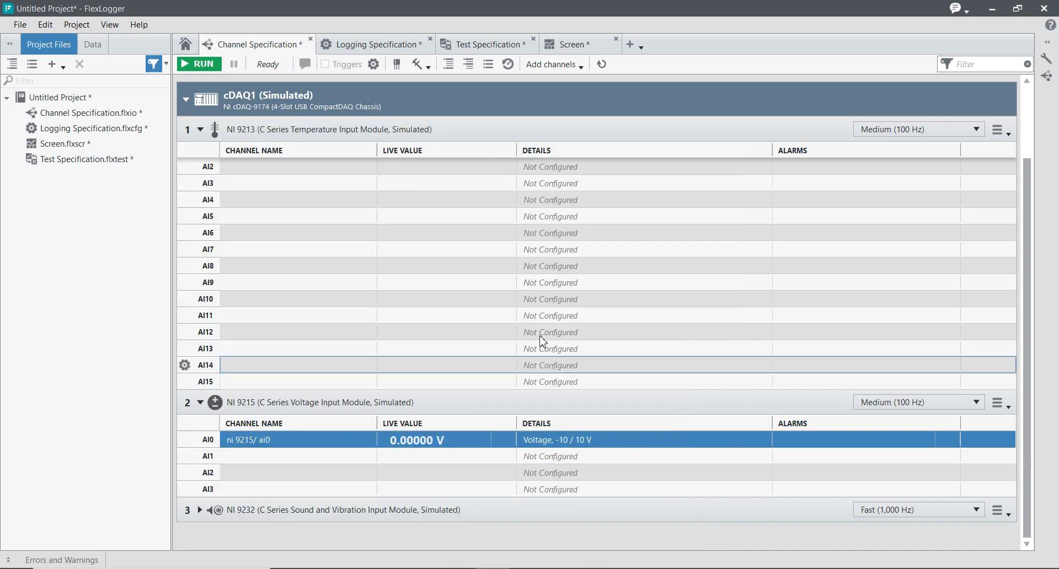
Run the test to start logging the configured channels
left_click(204, 64)
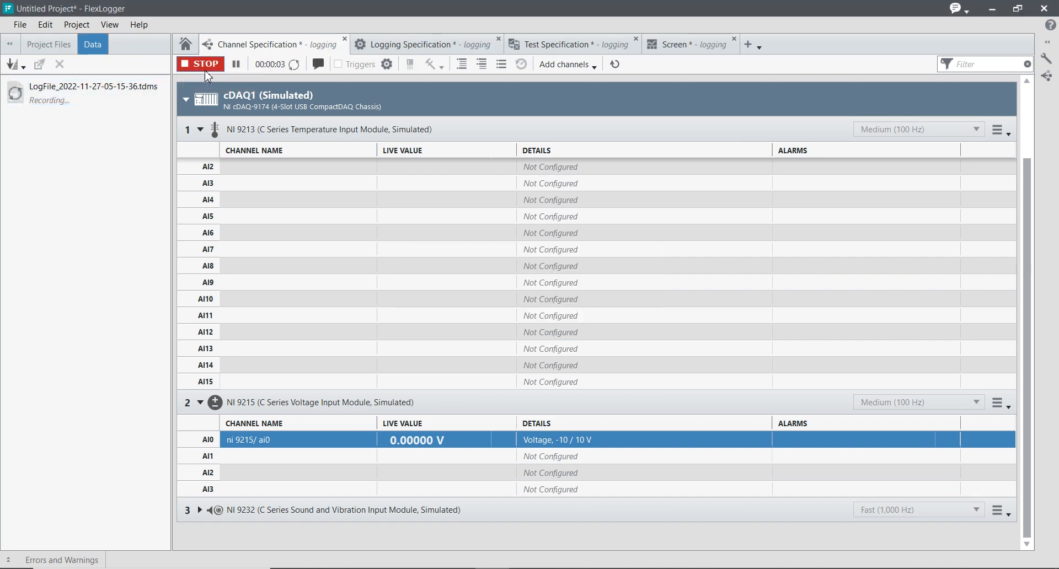
Stop the running test, and record a second log file by running the test again and stopping it
left_click(206, 70)
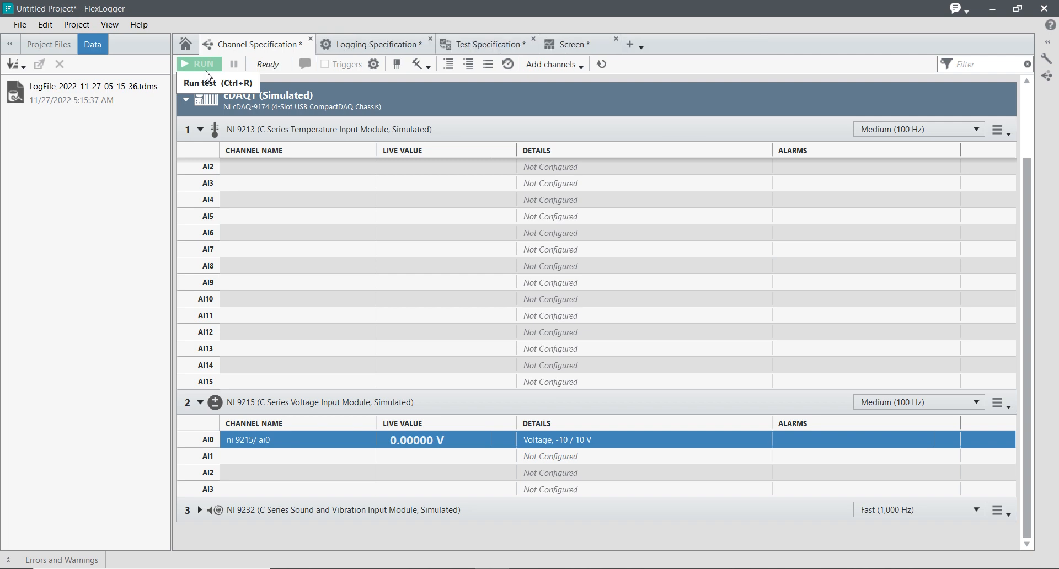
left_click(206, 71)
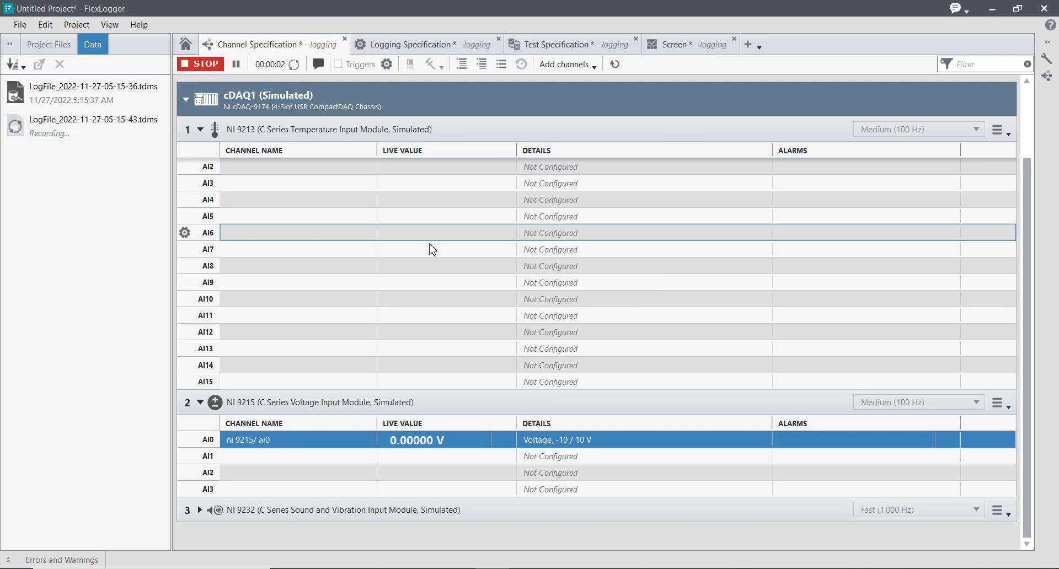
scroll(433, 249, "up", 3)
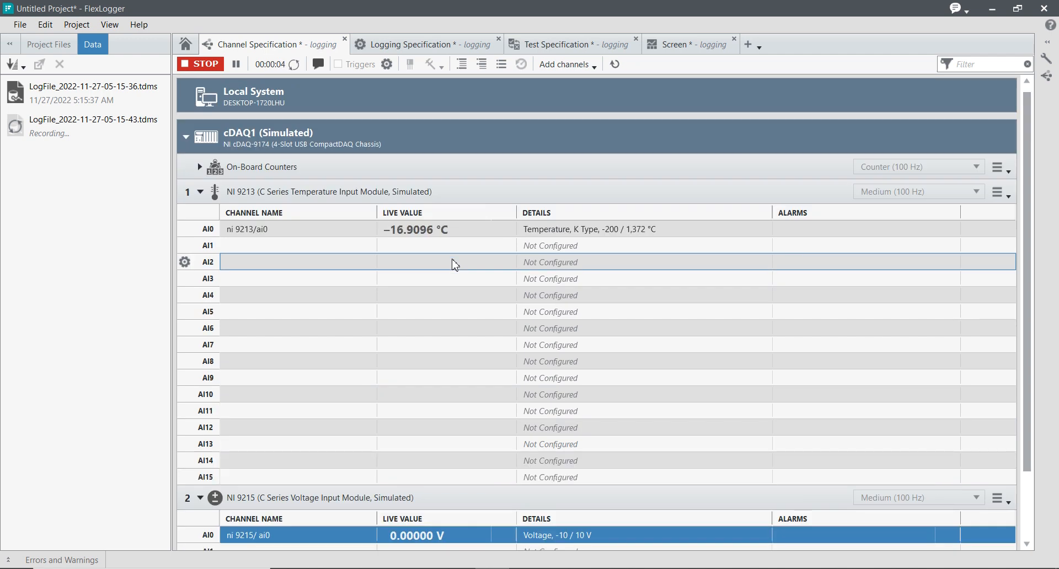
scroll(456, 264, "down", 3)
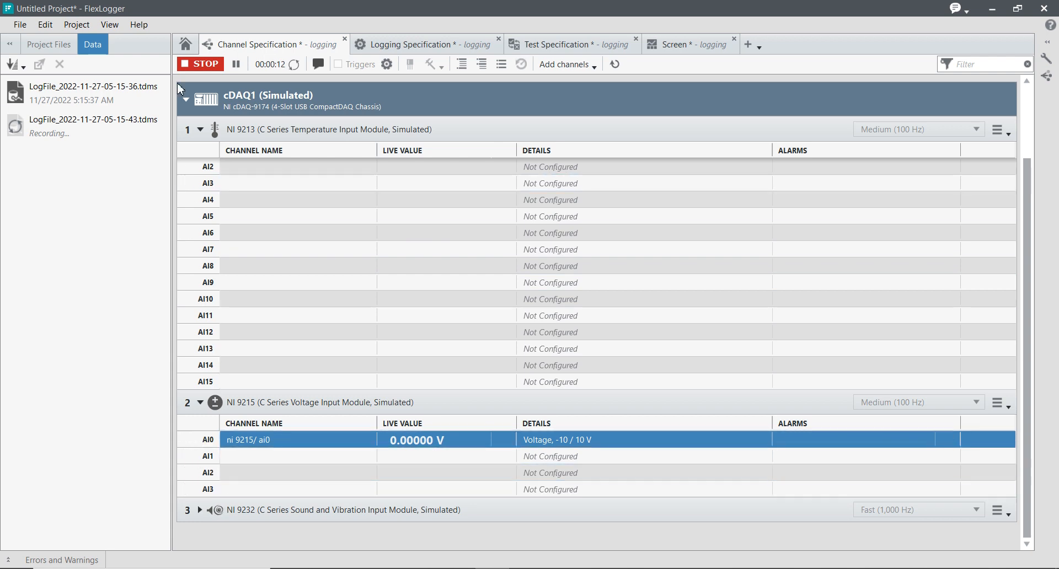
left_click(200, 64)
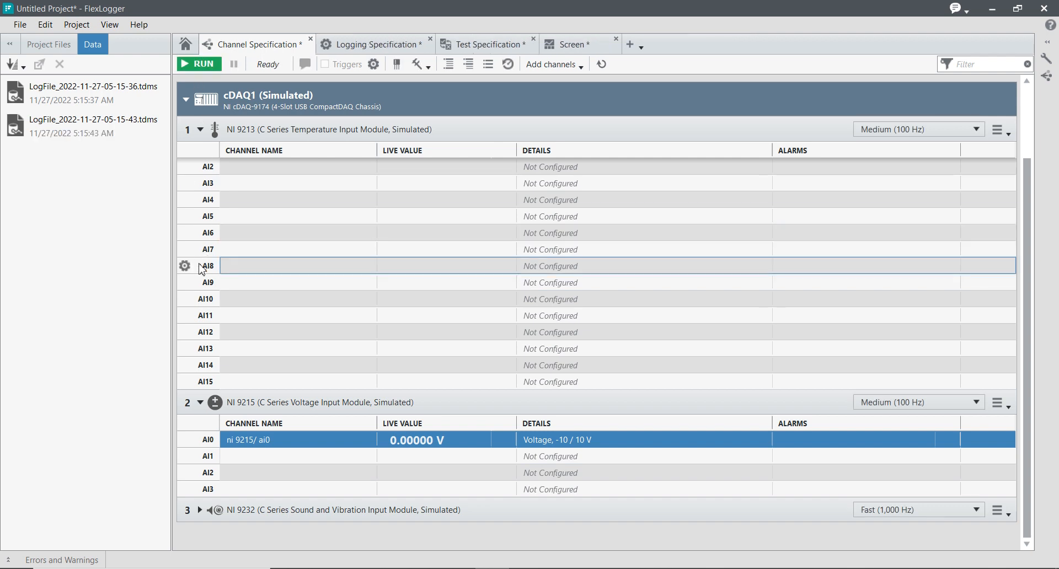
mouse_move(81, 88)
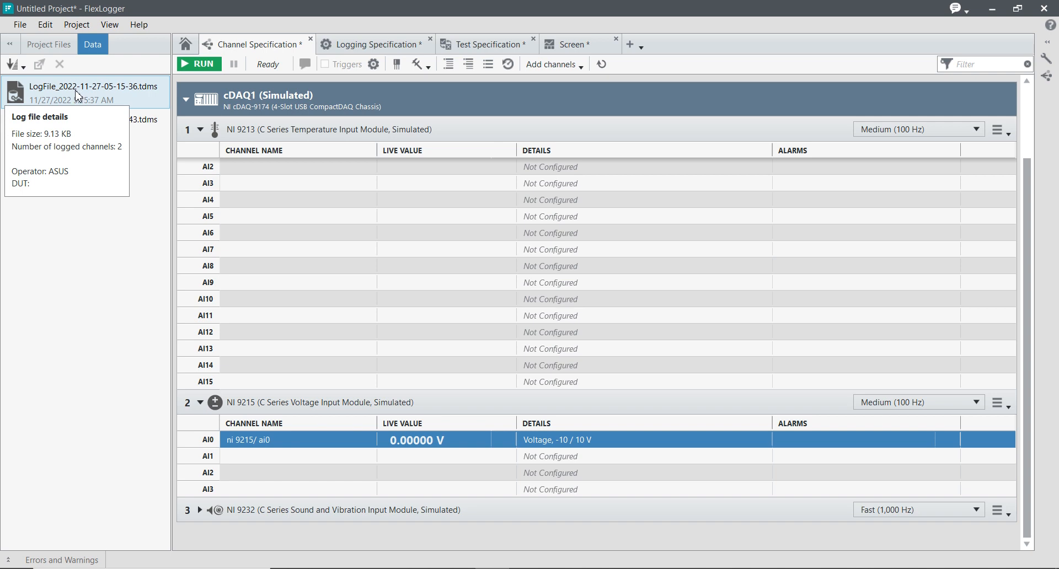
mouse_move(122, 127)
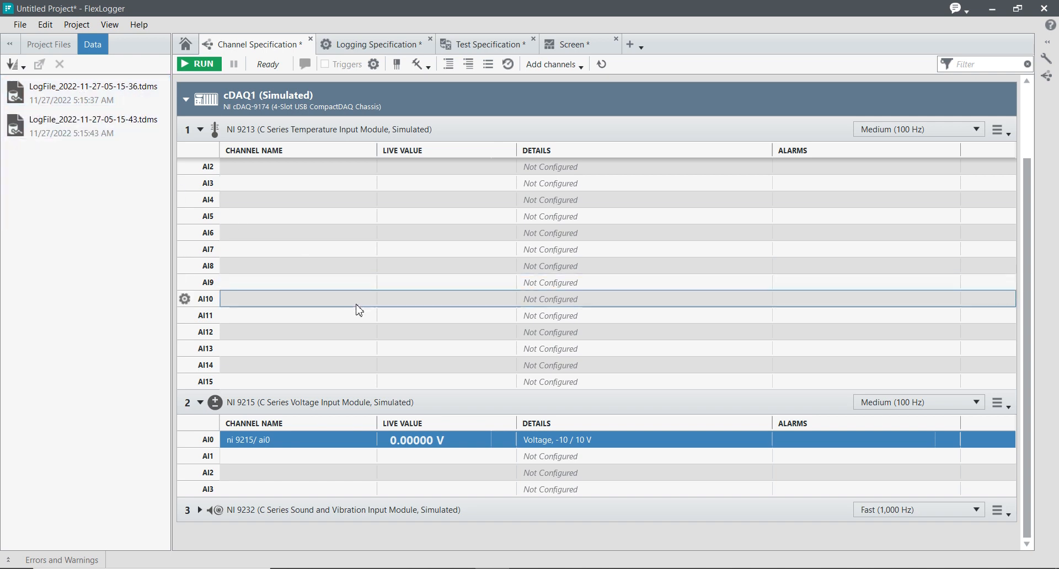
Expand the NI 9232 module and open the configuration of its AI0 channel
left_click(200, 510)
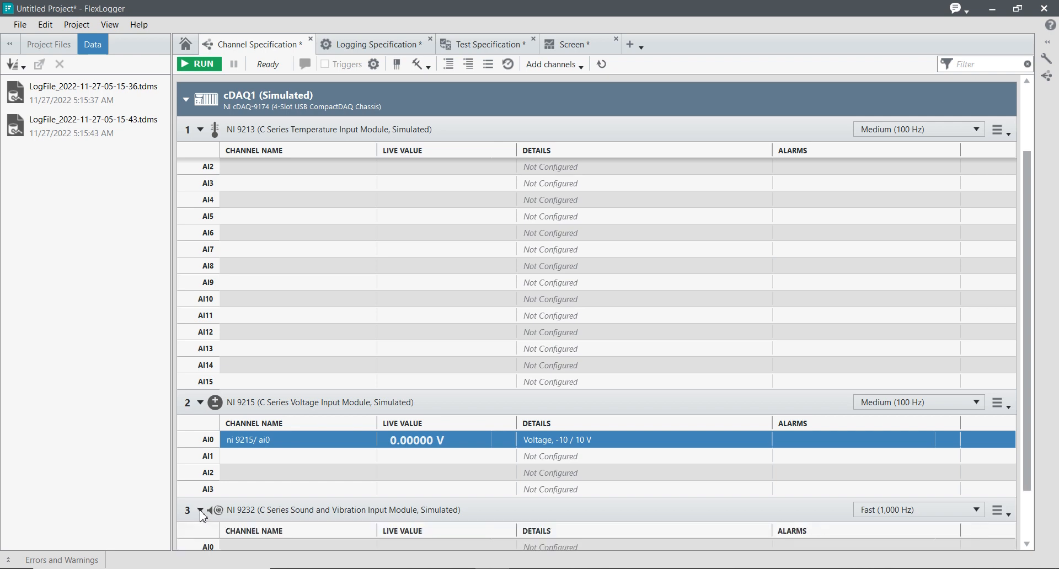
scroll(356, 444, "down", 1)
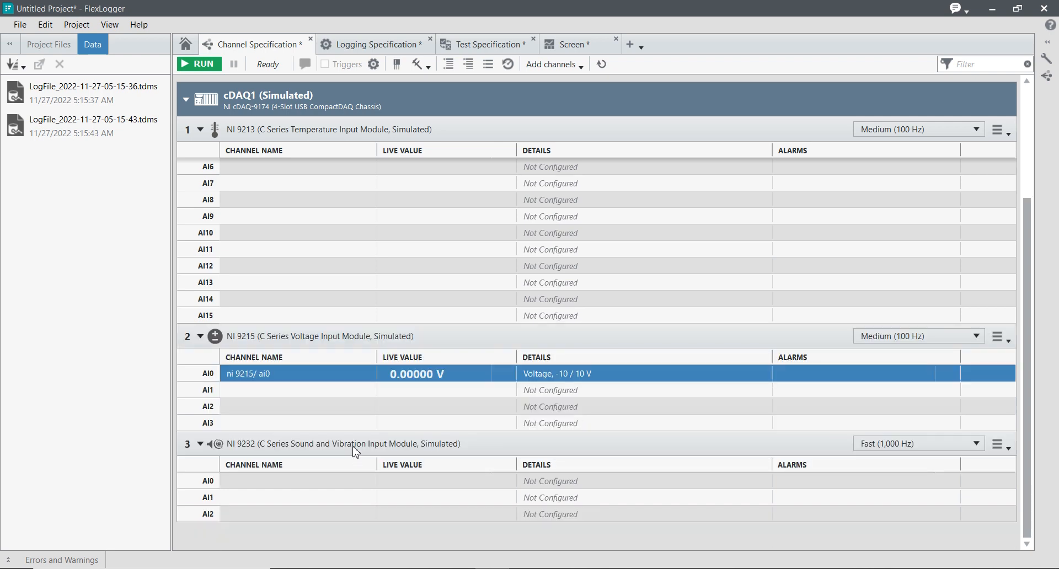
double_click(272, 483)
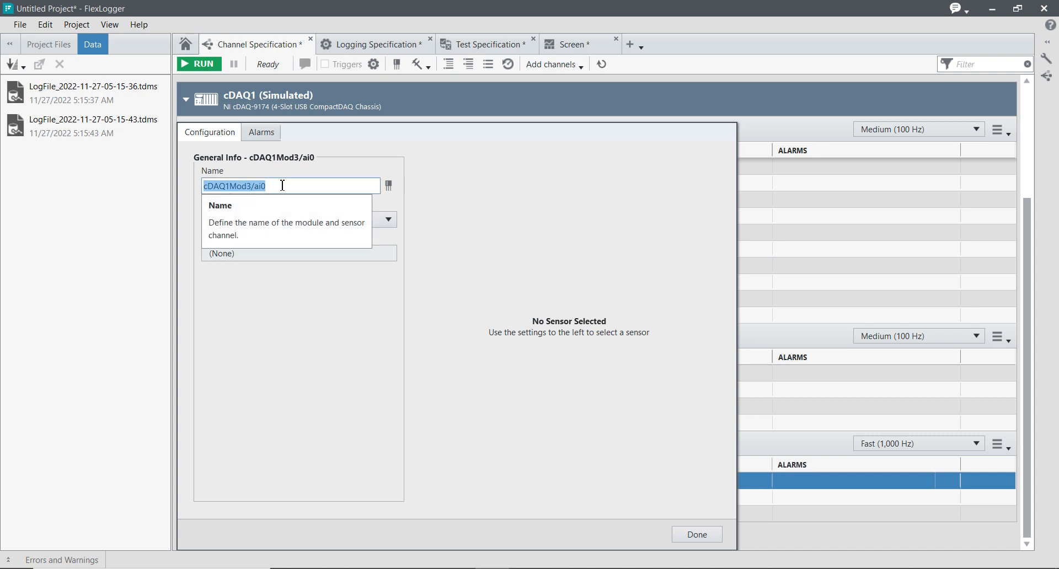
left_click(219, 188)
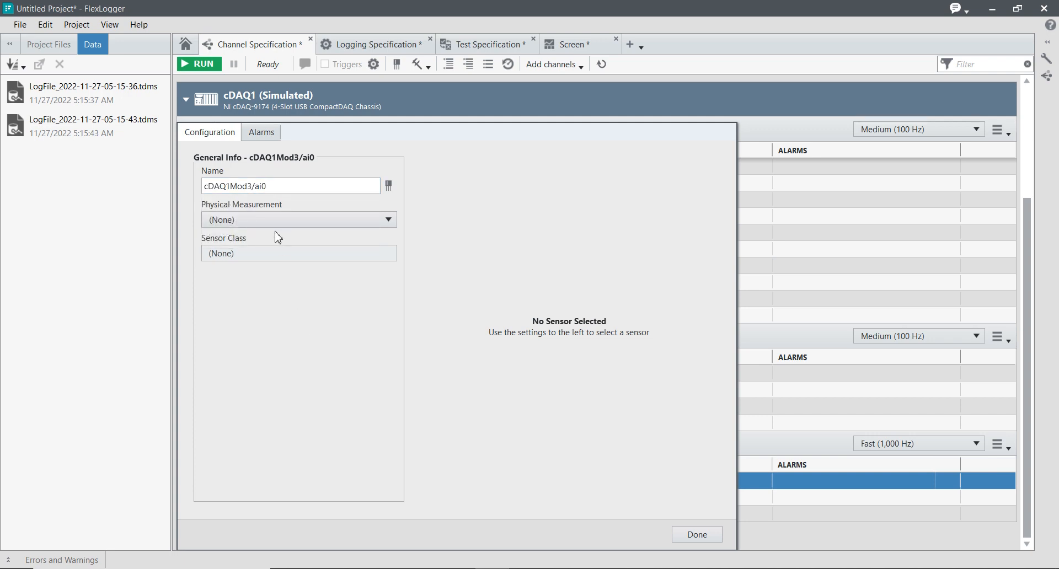
Set the physical measurement of the NI 9232 module's AI0 channel to Force
left_click(278, 223)
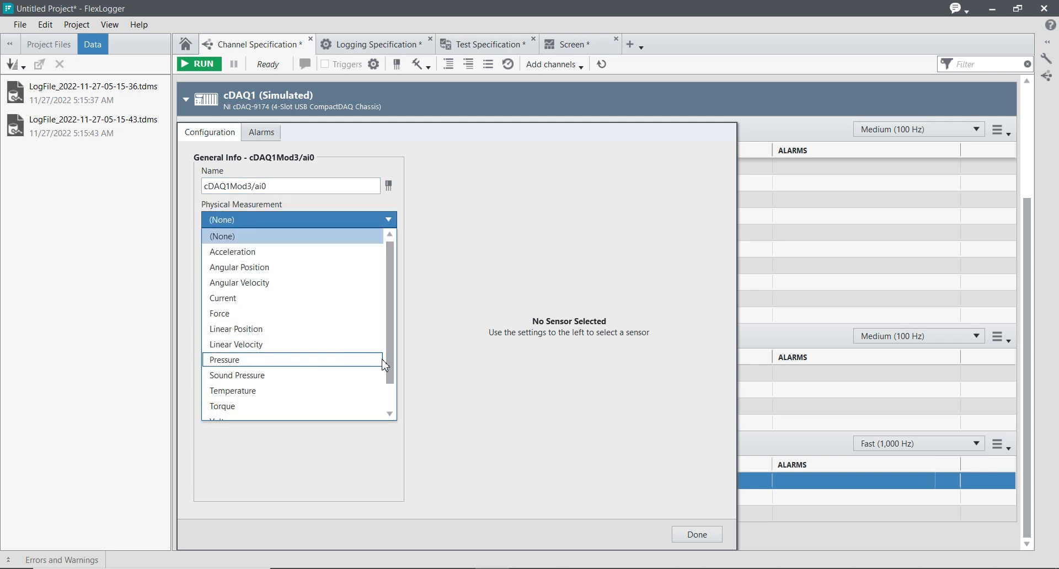
left_click_drag(391, 371, 392, 389)
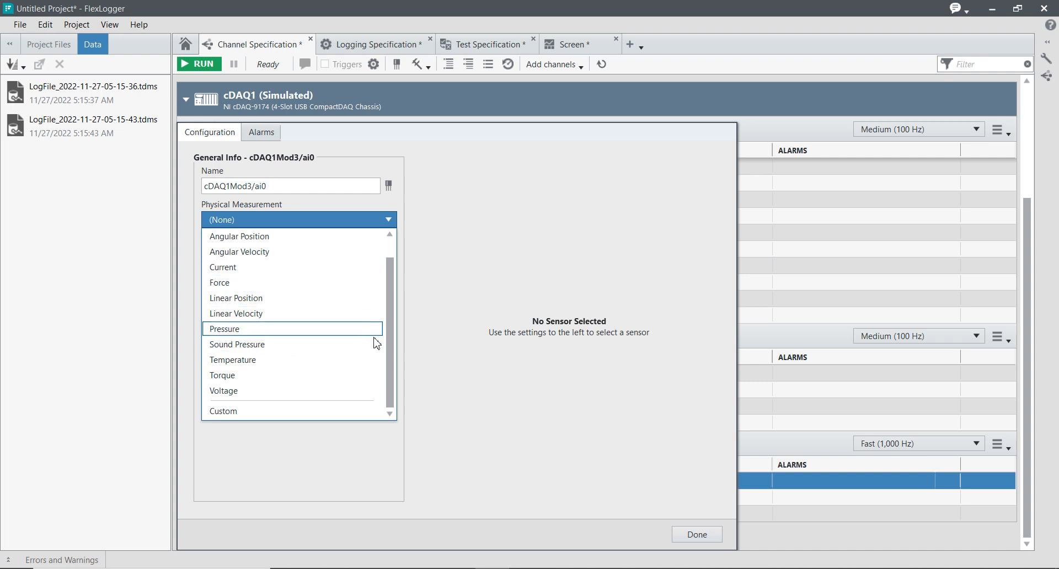
scroll(389, 352, "up", 1)
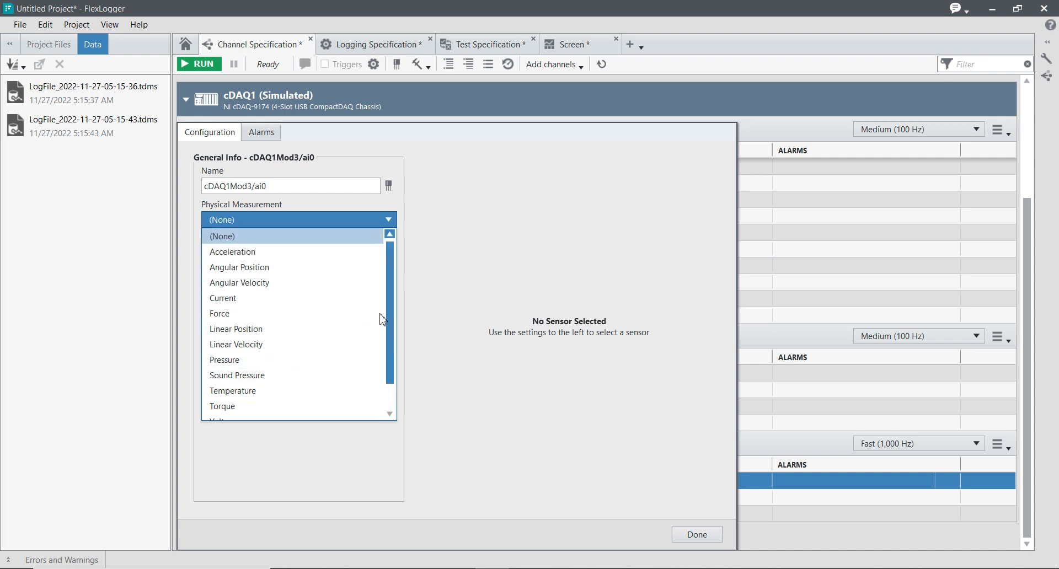
left_click(251, 313)
Set the NI 9232 channel's physical measurement to Acceleration with the IEPE sensor class, and finish its configuration
left_click(266, 227)
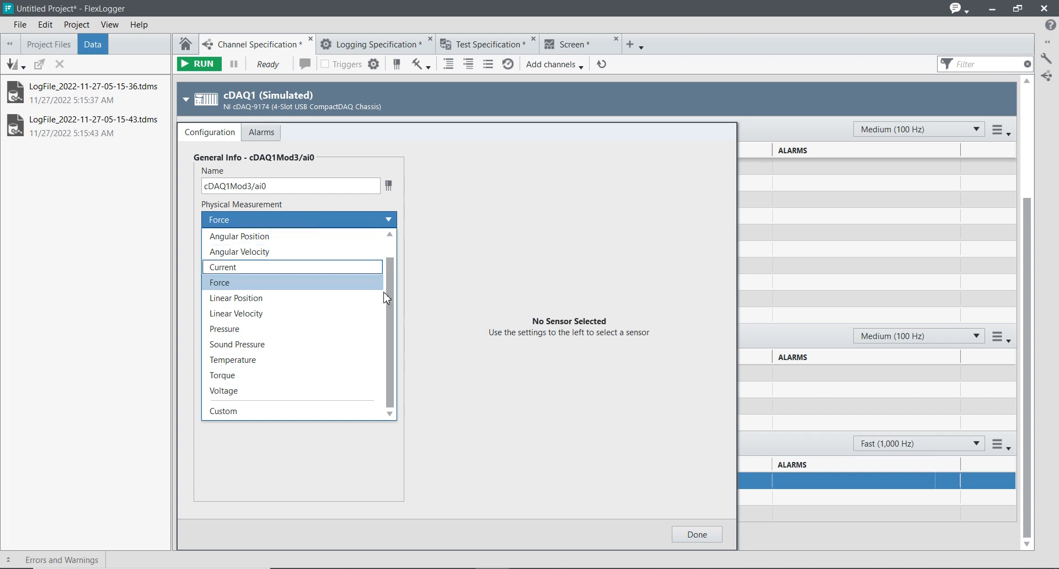
scroll(391, 266, "up", 1)
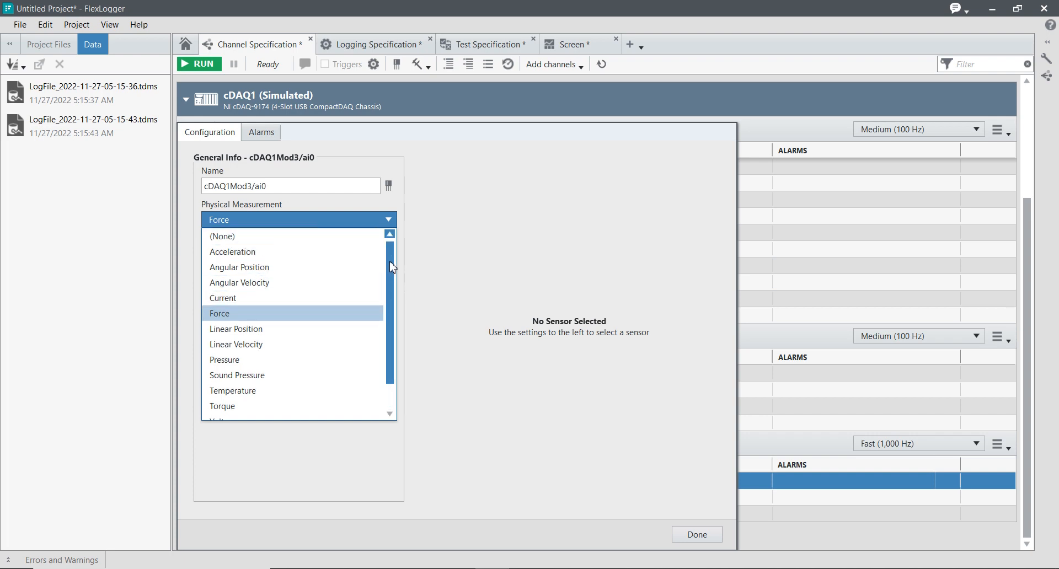
left_click(281, 253)
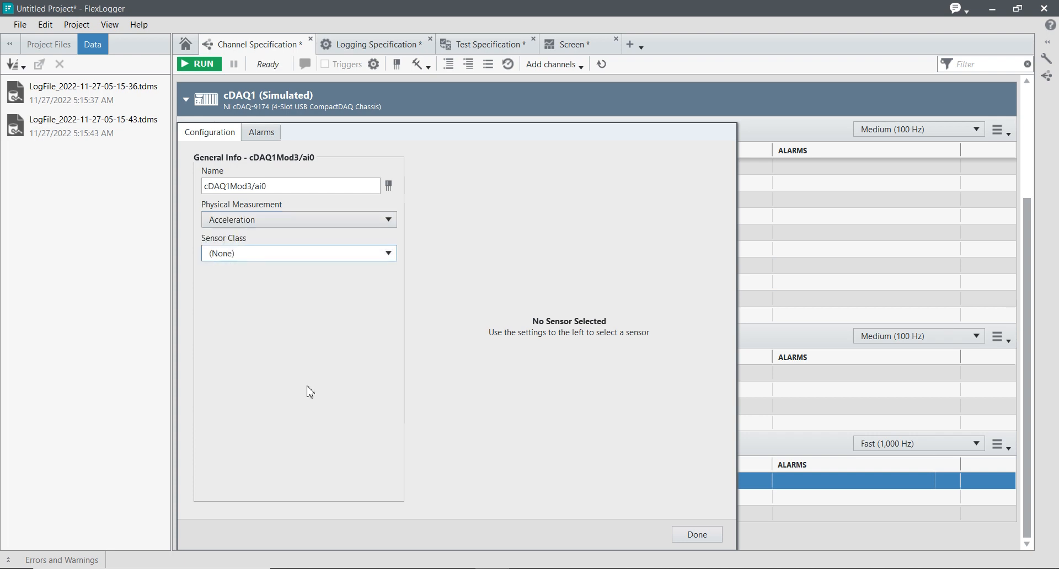
left_click(288, 264)
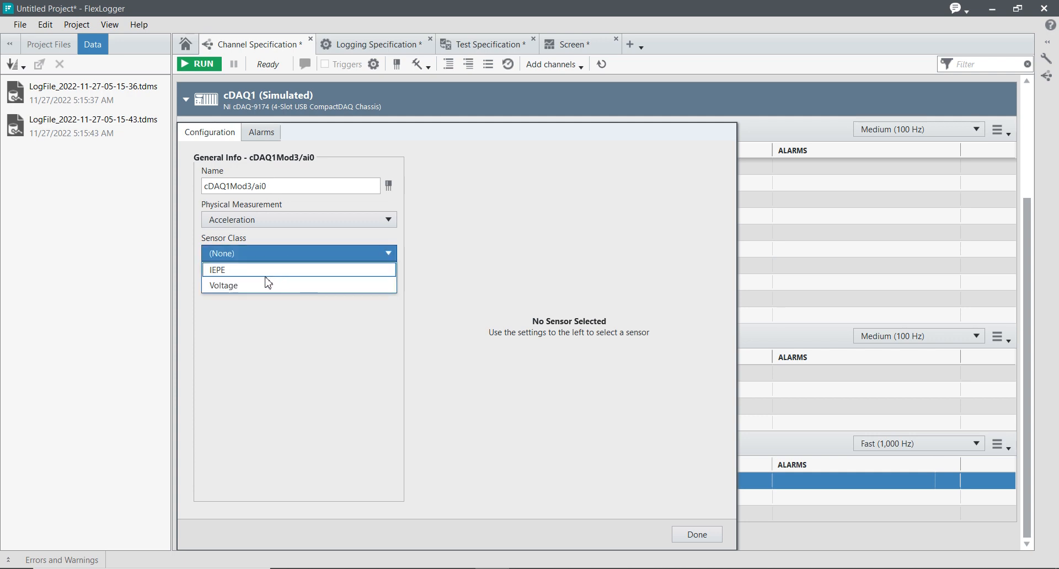
left_click(264, 271)
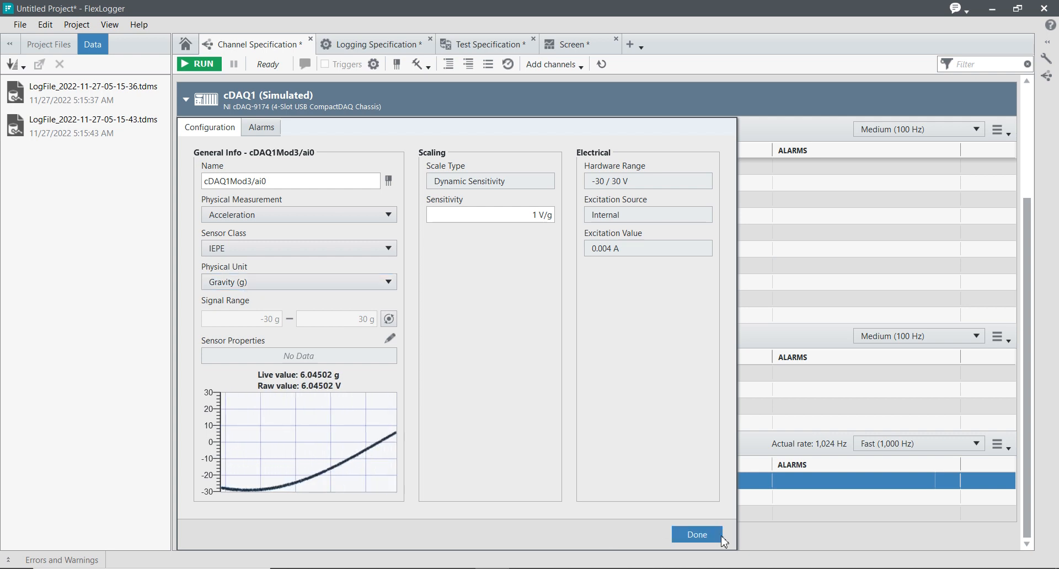
left_click(697, 534)
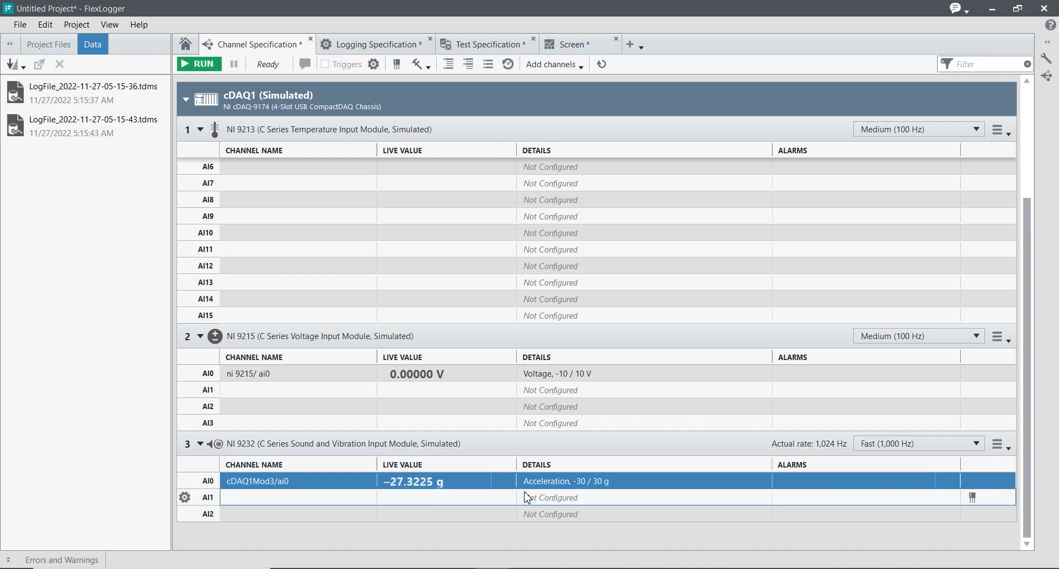
Remove the existing configuration of channel AI0 on the NI 9215 module
scroll(309, 331, "up", 5)
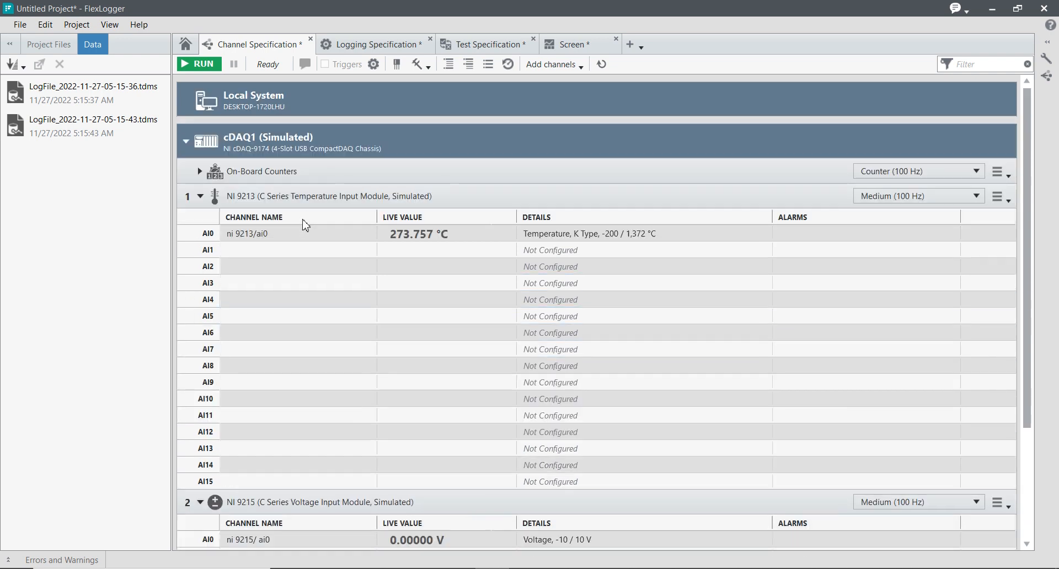
scroll(386, 314, "down", 1)
scroll(389, 286, "up", 1)
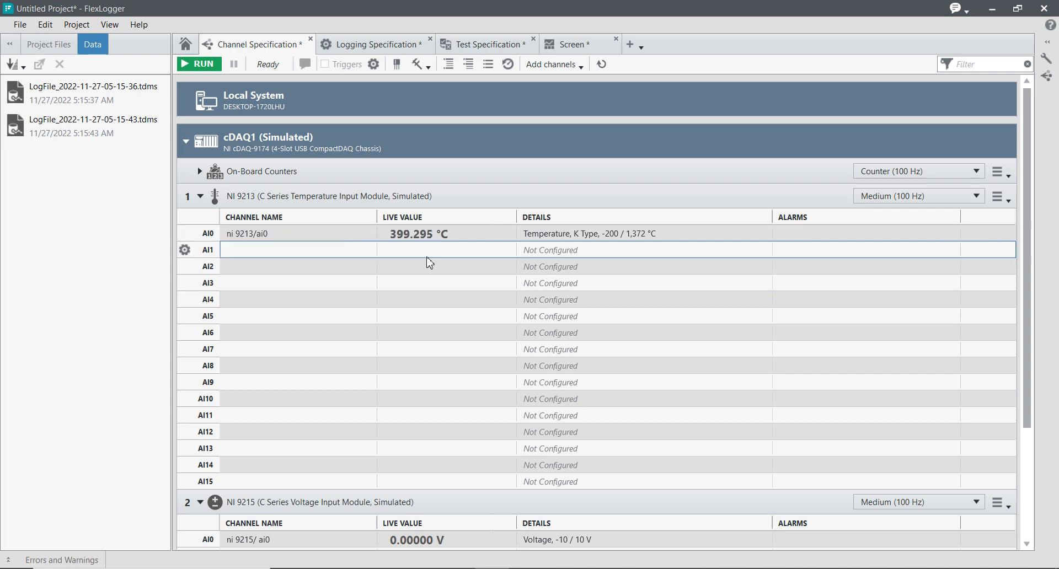
scroll(428, 265, "down", 3)
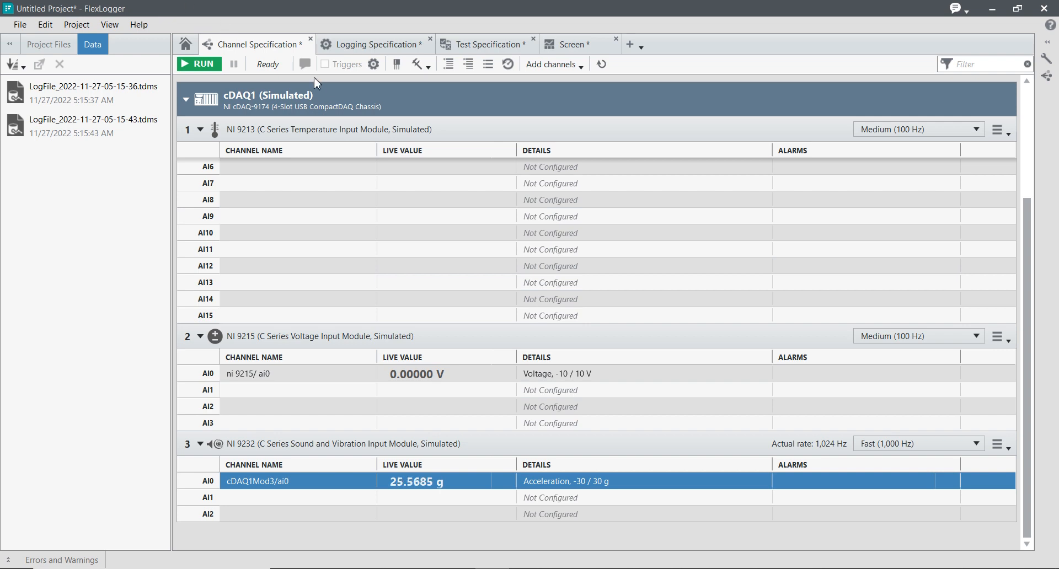
left_click(962, 377)
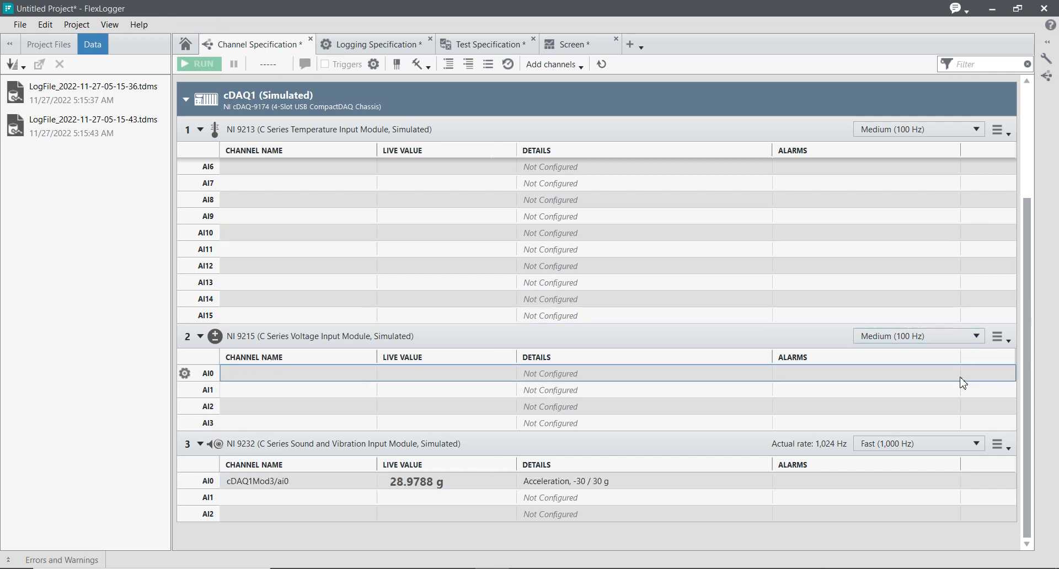
Open the configuration of the NI 9215 module's AI0 channel and set its physical measurement to Voltage
double_click(279, 375)
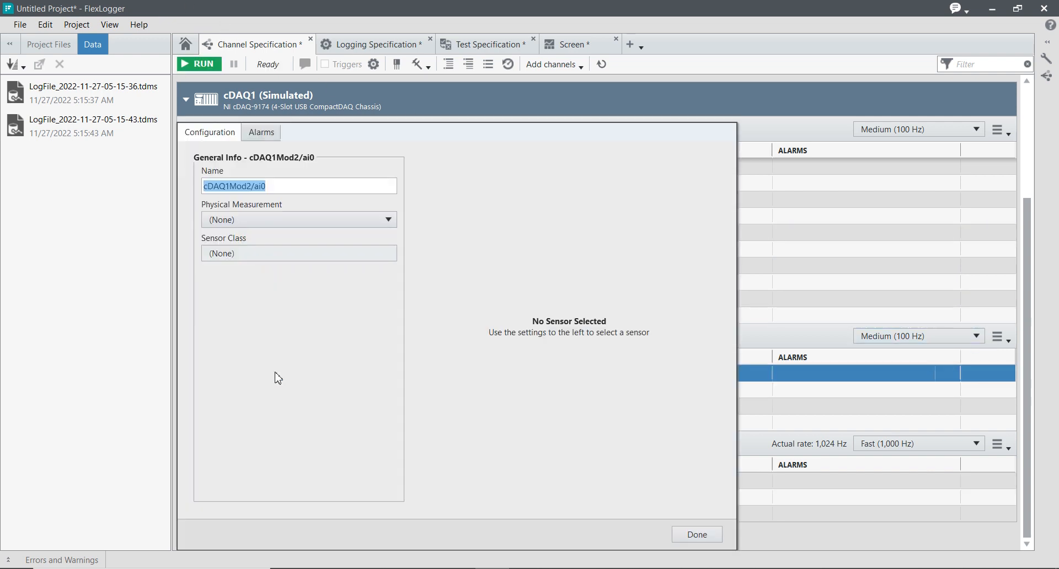
double_click(320, 222)
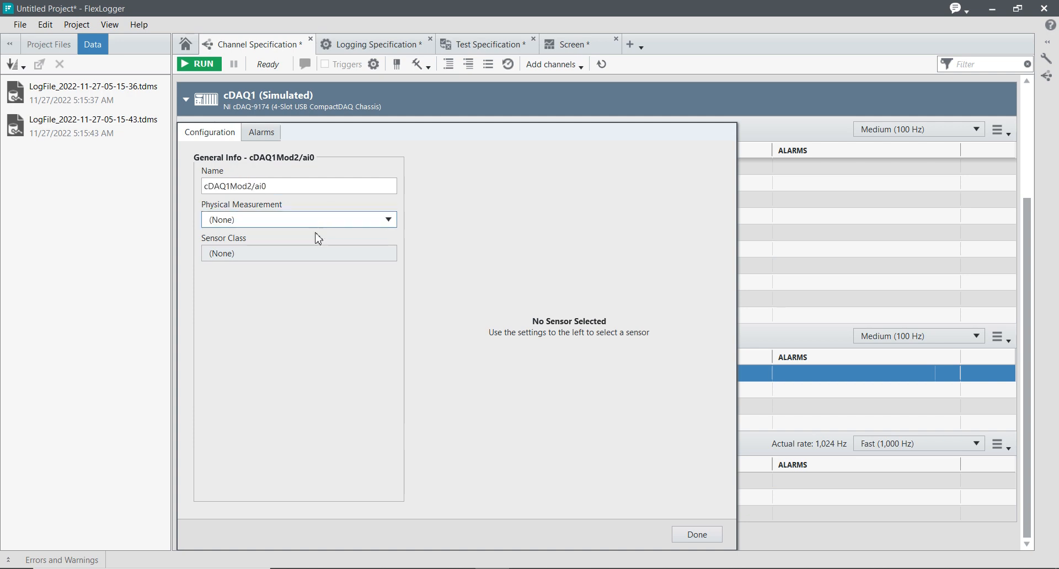
left_click(389, 221)
scroll(391, 263, "down", 1)
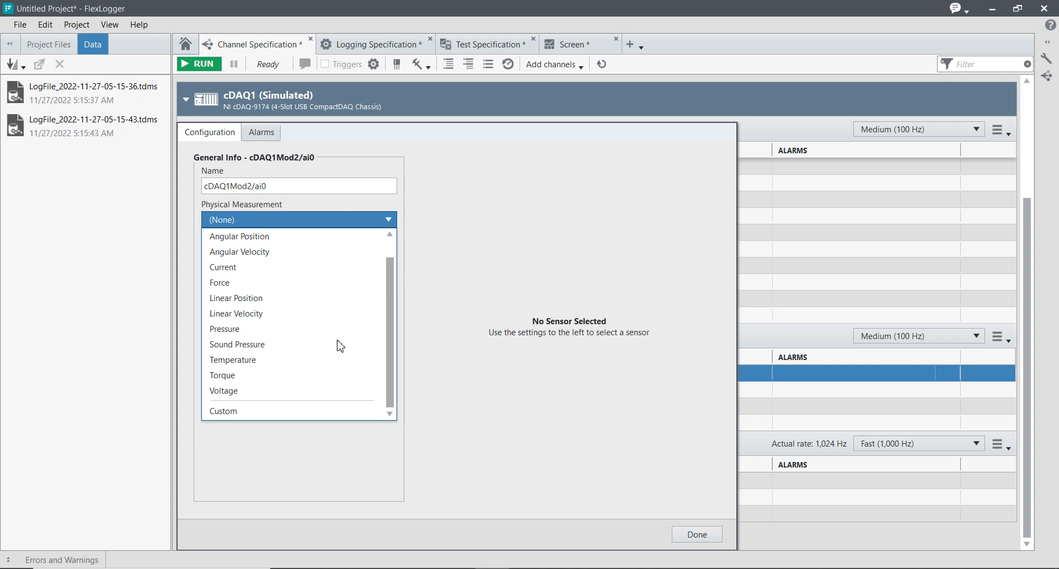
left_click(239, 397)
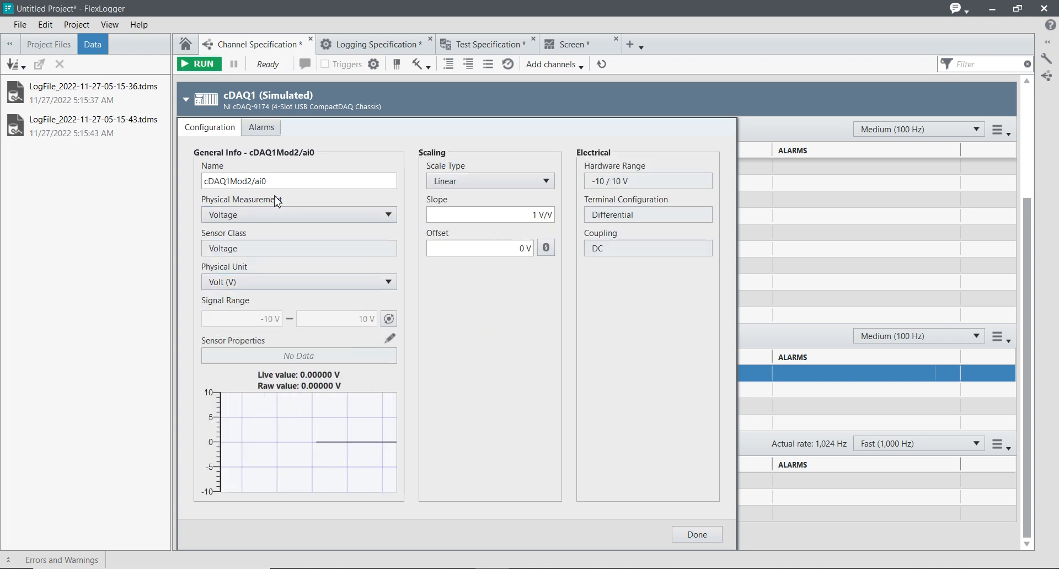
Zero the voltage channel with a calculated offset, set its physical unit to Millivolt (mV), and finish its configuration
left_click(478, 247)
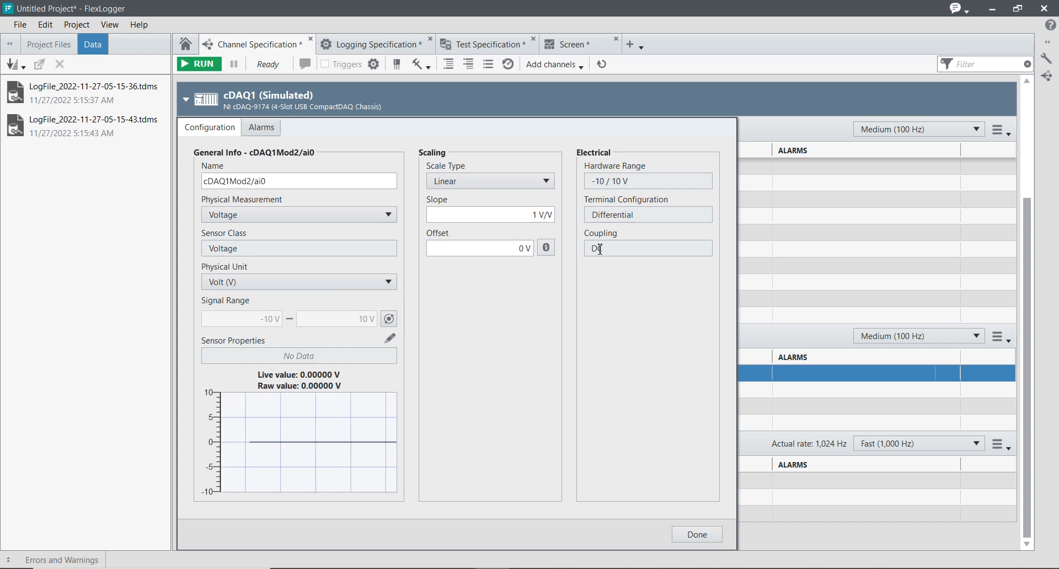
left_click(546, 249)
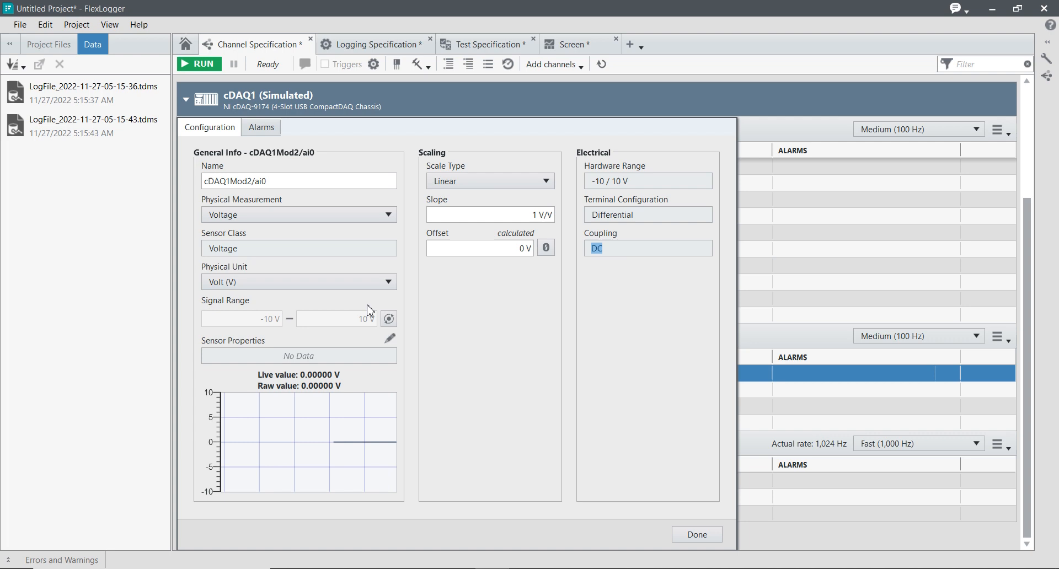
left_click(297, 286)
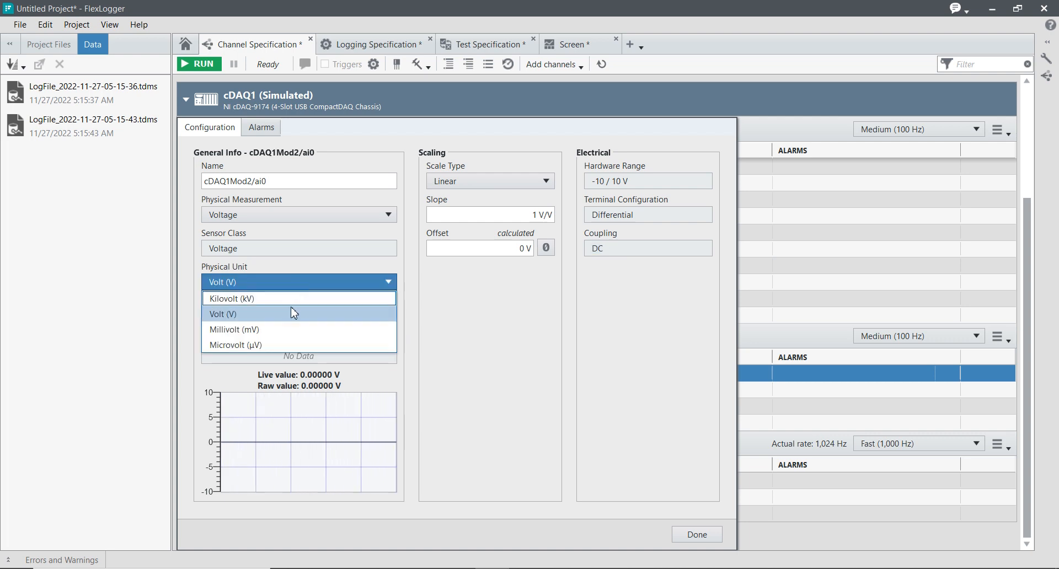
left_click(283, 336)
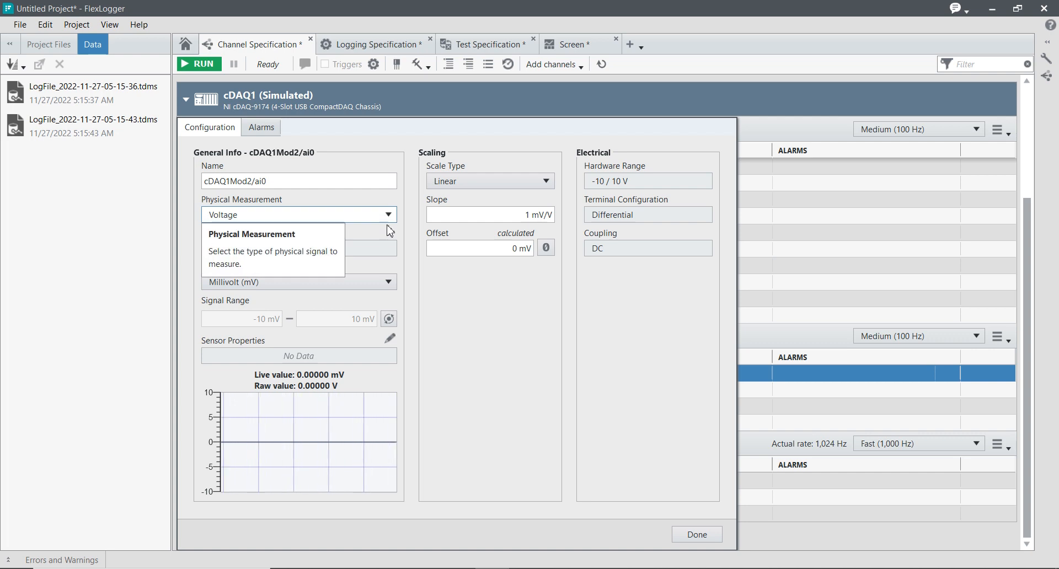
left_click(697, 534)
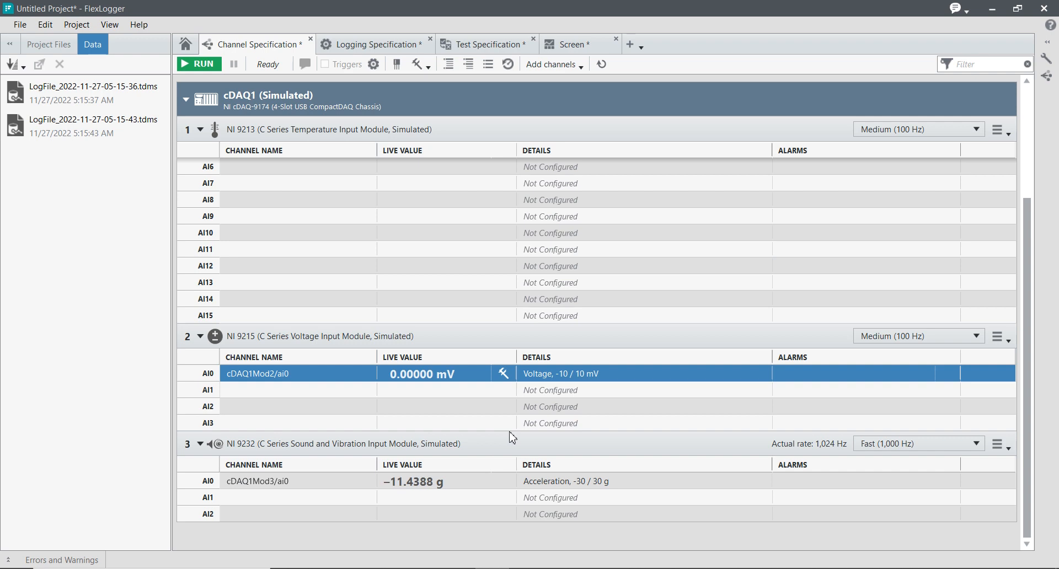
Review the live values of the AI0 channels on the NI 9213 and NI 9215 modules
scroll(608, 226, "up", 3)
left_click(425, 241)
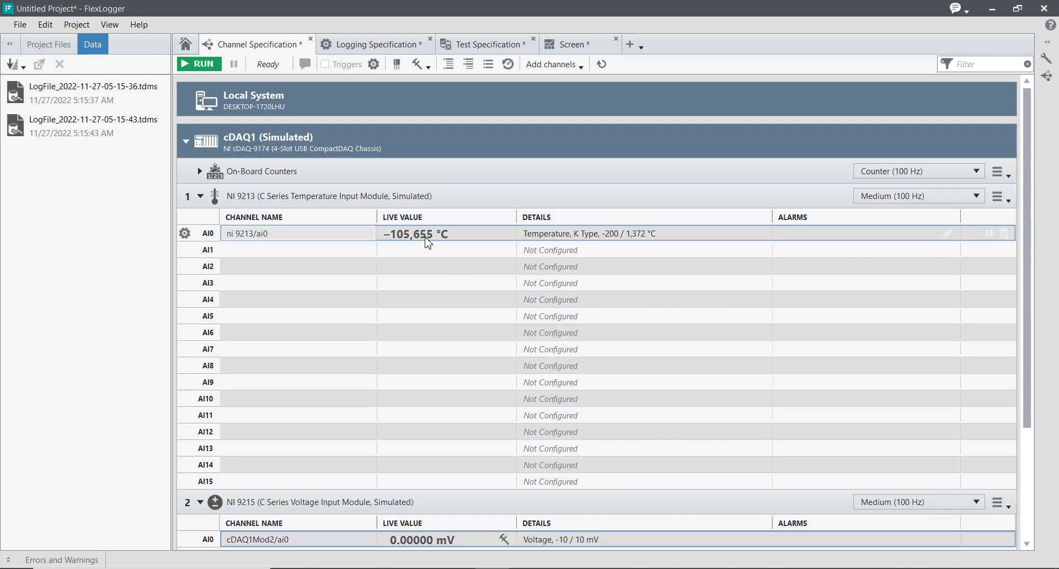
scroll(461, 300, "down", 5)
left_click(494, 374)
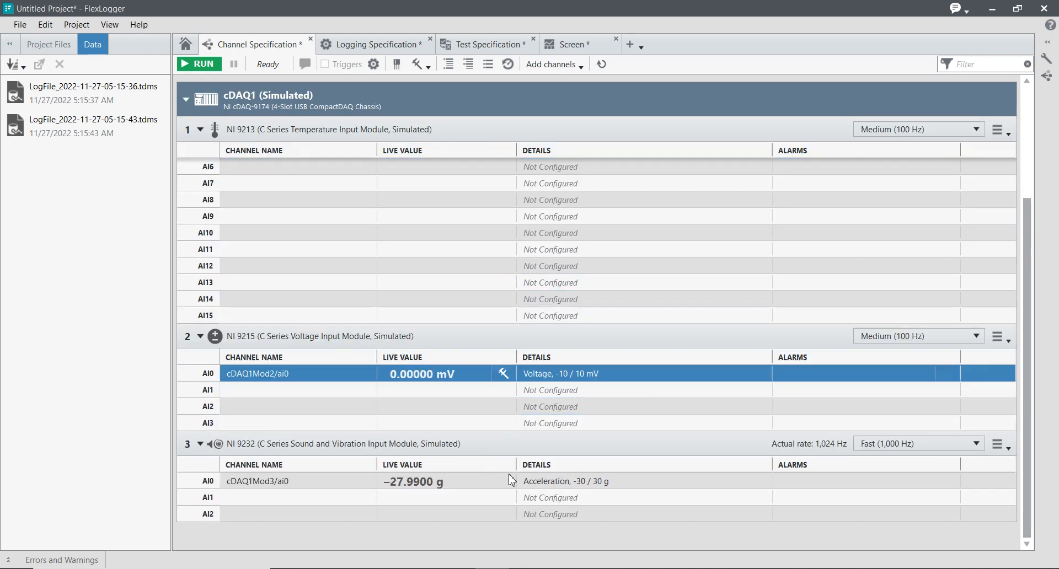
Review the live value of the NI 9232 module's AI0 acceleration channel along with the other modules' channels
left_click(548, 484)
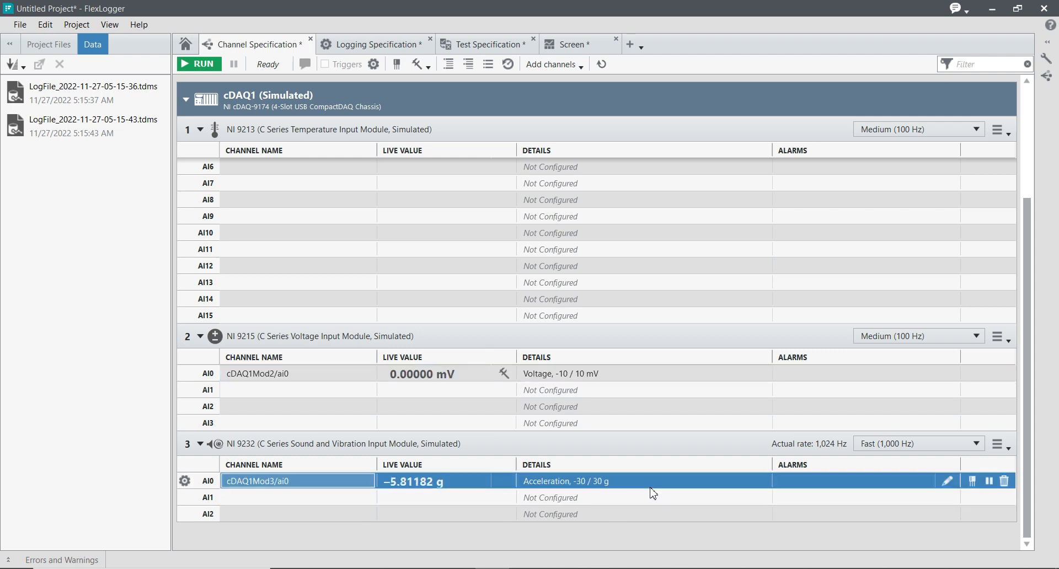
scroll(650, 493, "up", 2)
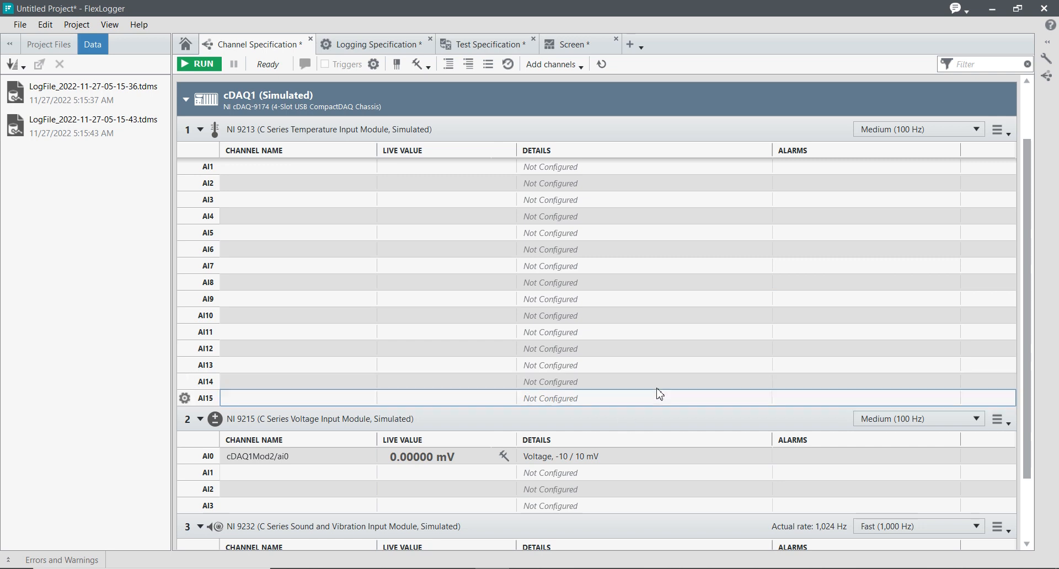
scroll(606, 398, "down", 2)
left_click(276, 481)
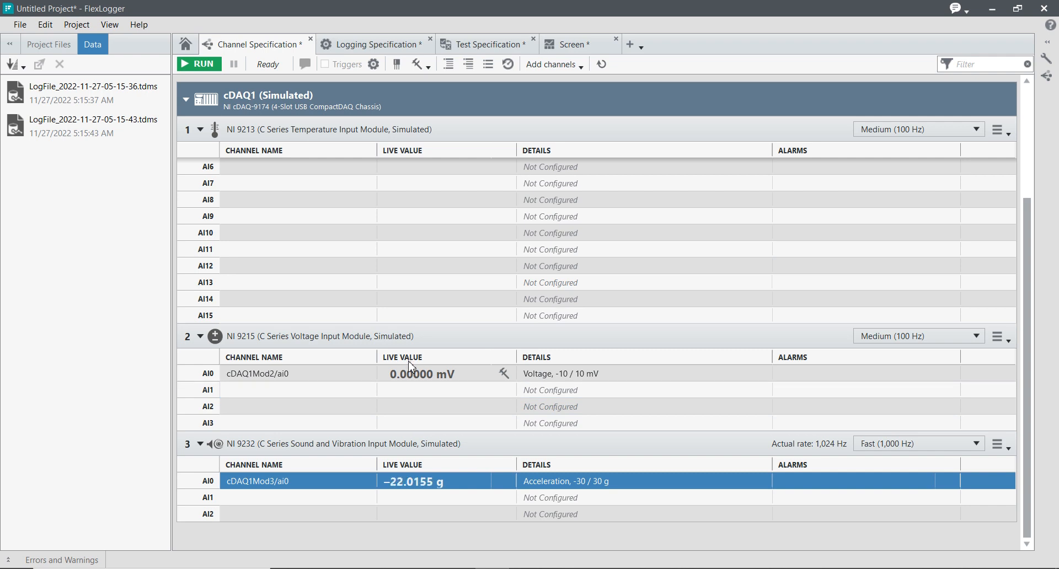
scroll(425, 359, "up", 2)
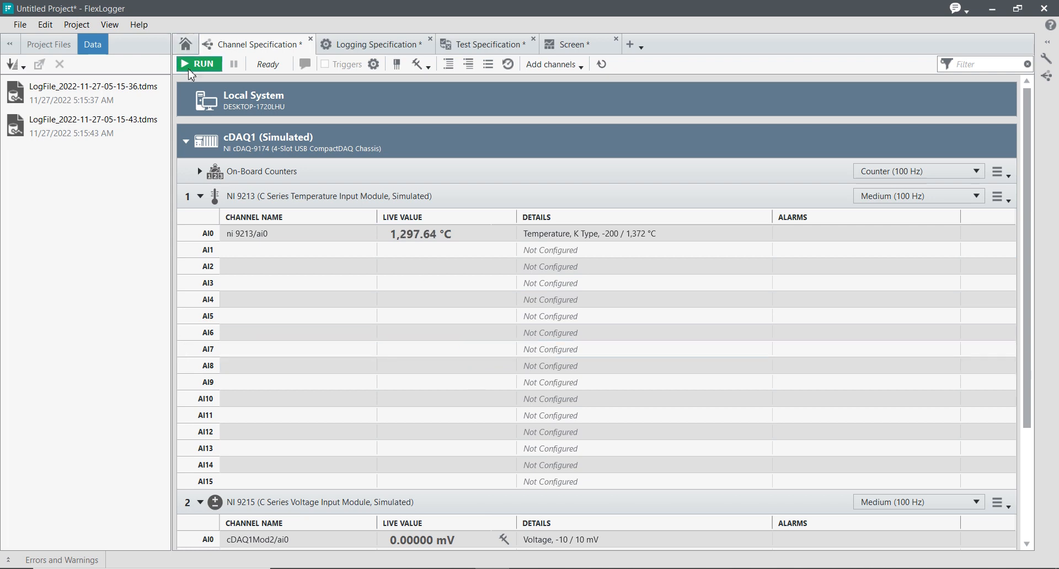
Examine the TDMS logging settings in the Logging Specification and the details of the existing log files
left_click(382, 46)
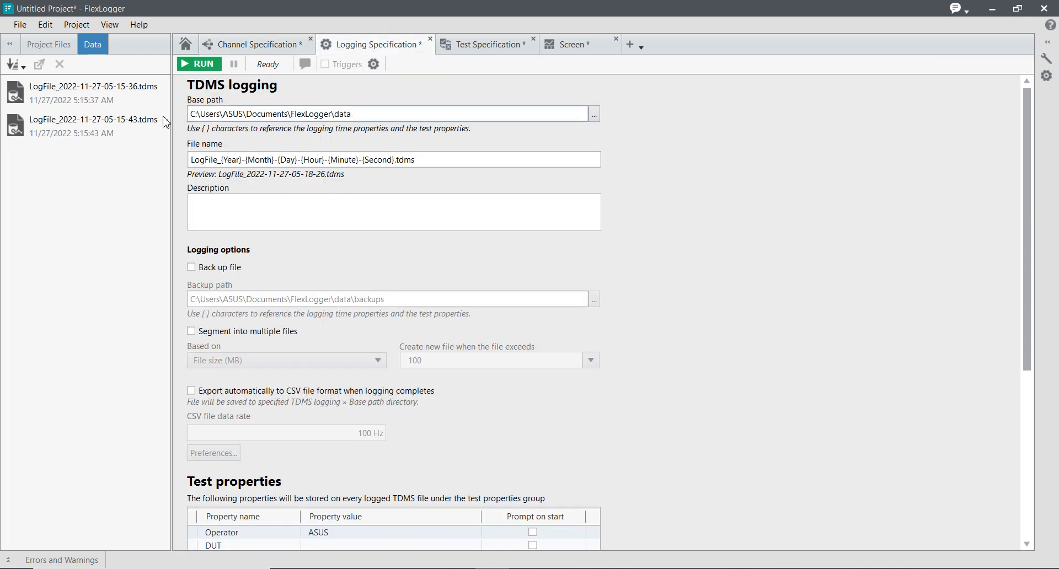
mouse_move(132, 131)
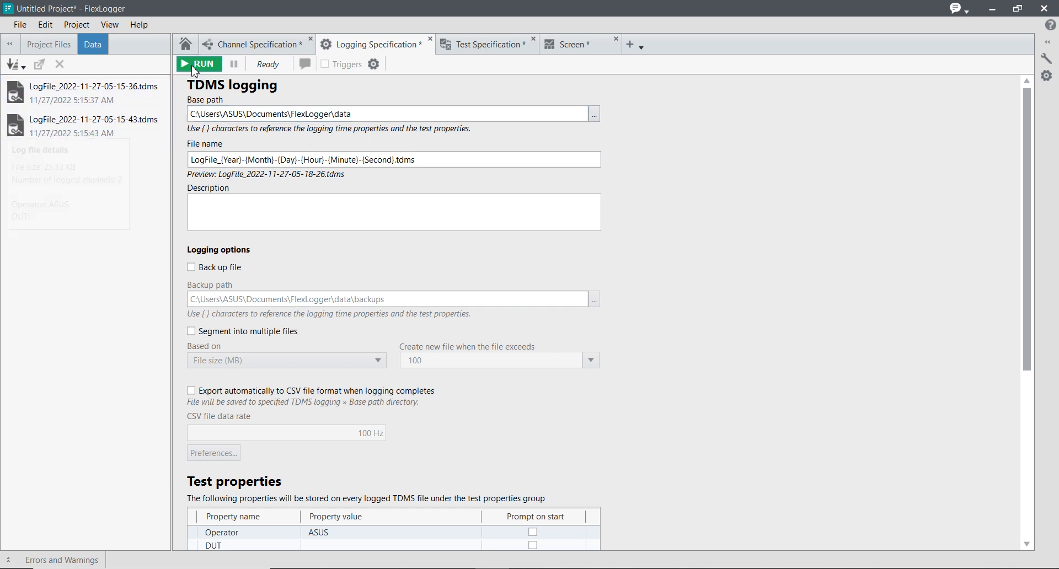
mouse_move(86, 135)
Start a logging test run and show the Channel Specification while it records
left_click(208, 65)
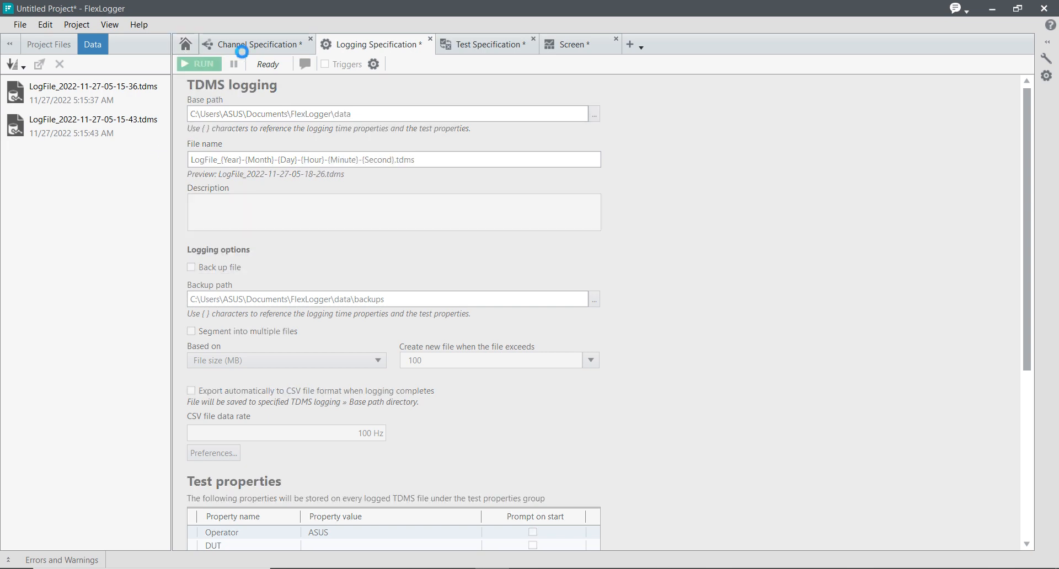
left_click(244, 50)
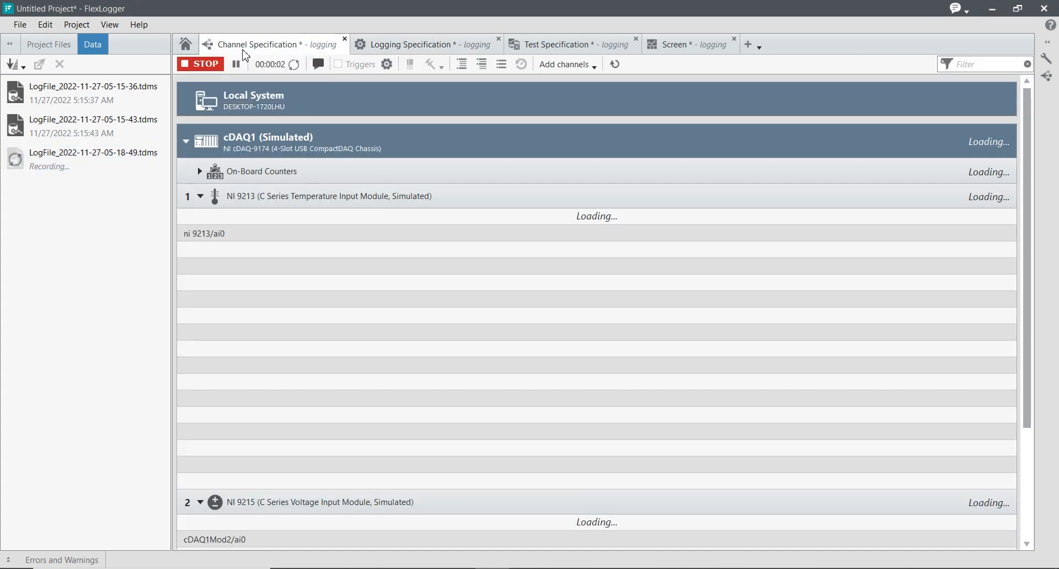
mouse_move(104, 168)
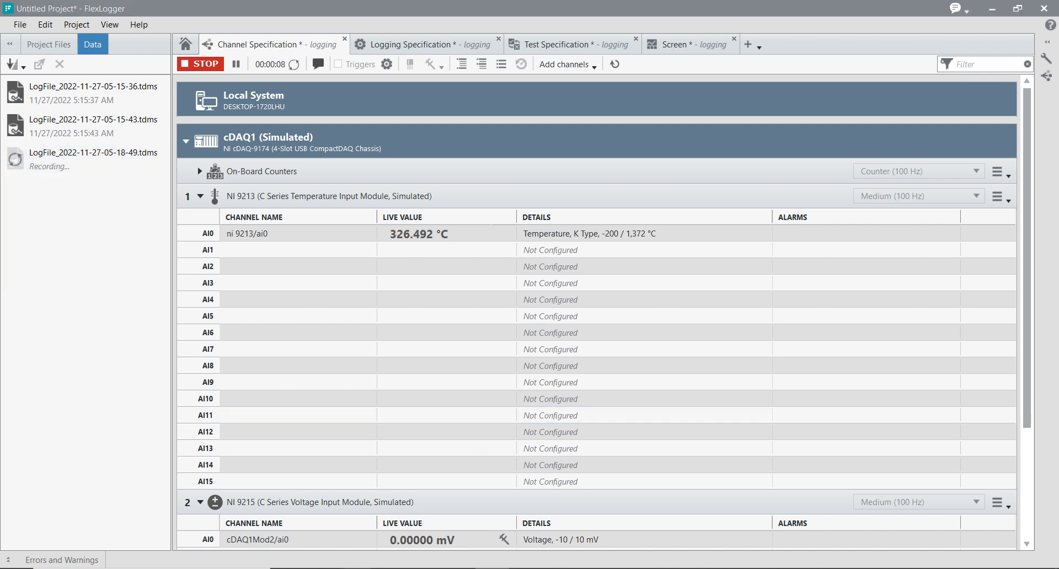
Switch to File Explorer and open the data folder inside Documents > FlexLogger
left_click(380, 555)
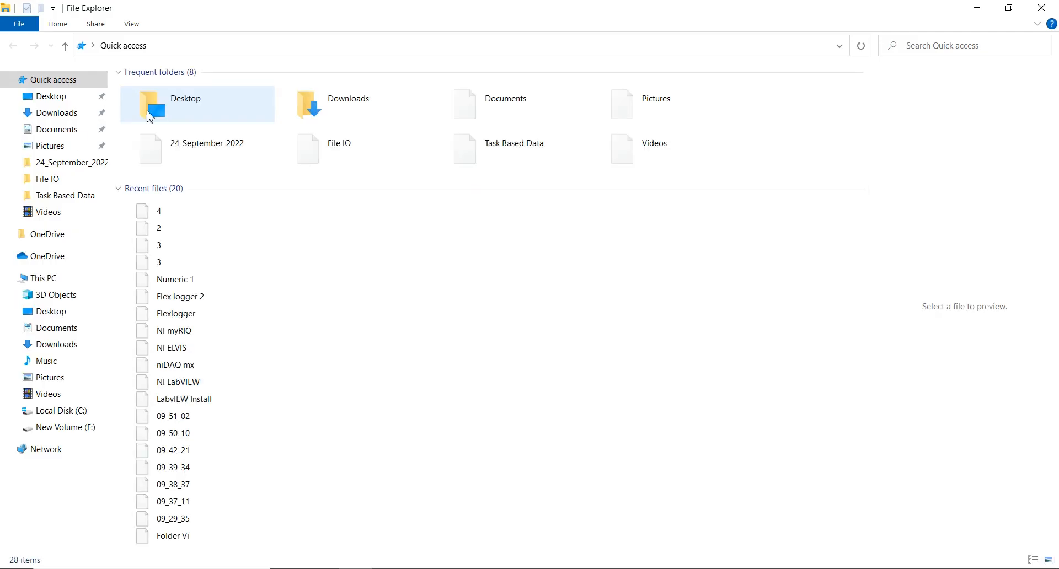
left_click(61, 132)
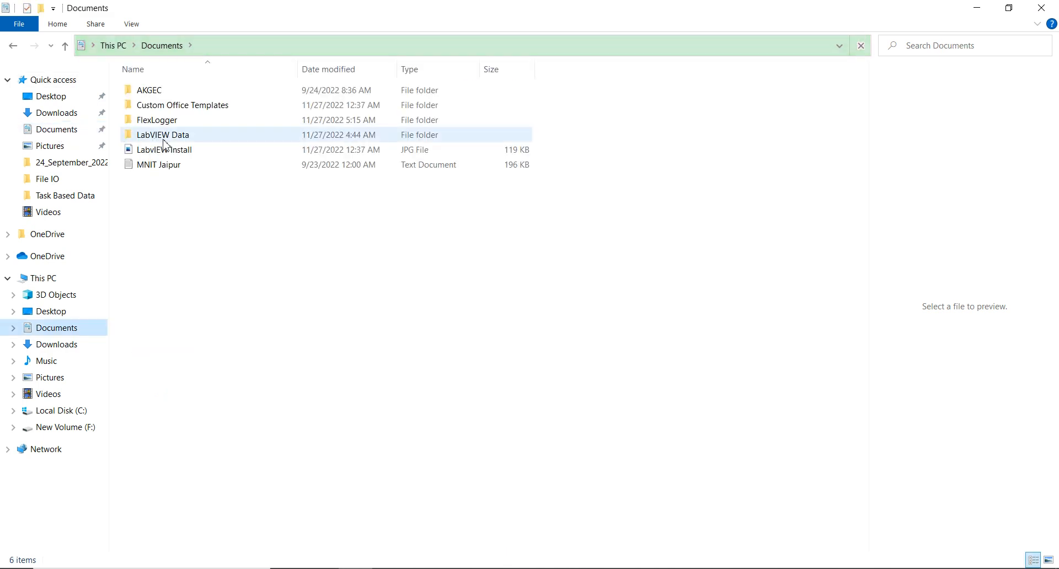
double_click(171, 122)
double_click(220, 90)
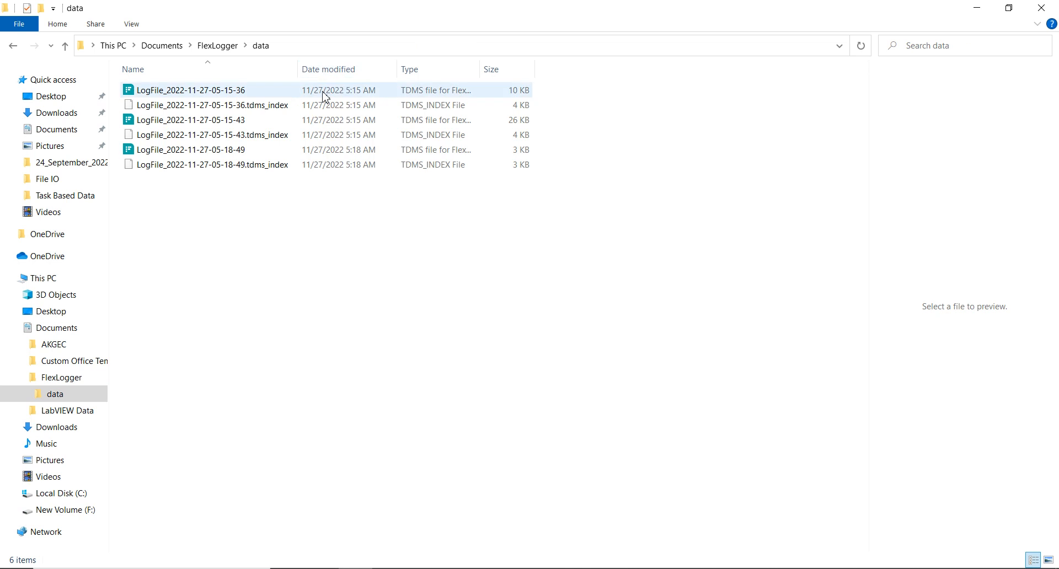
Reduce both windows and arrange a narrower FlexLogger window beside the data folder window
left_click(1009, 7)
left_click(897, 45)
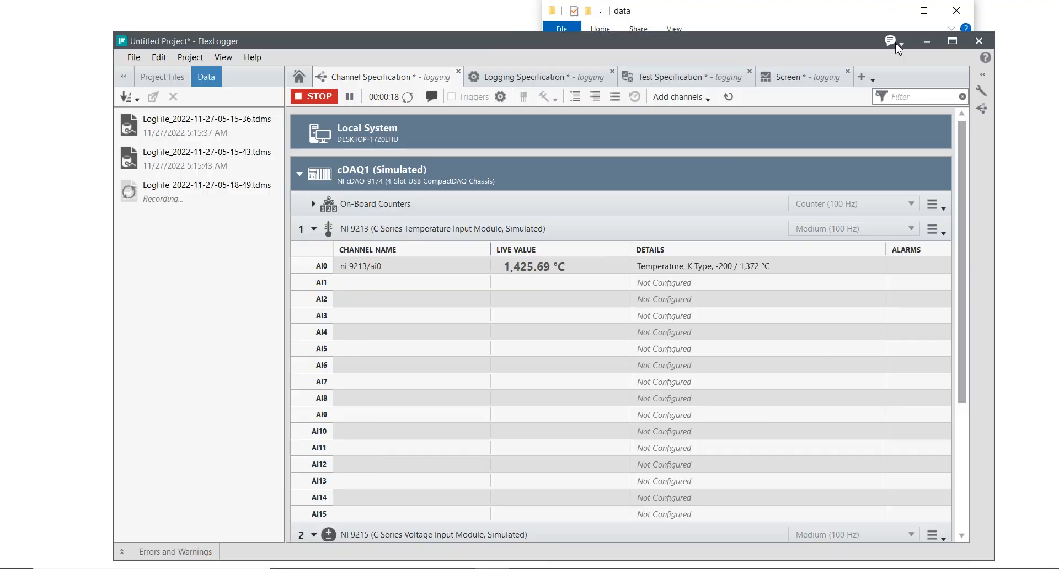
left_click_drag(610, 40, 546, 73)
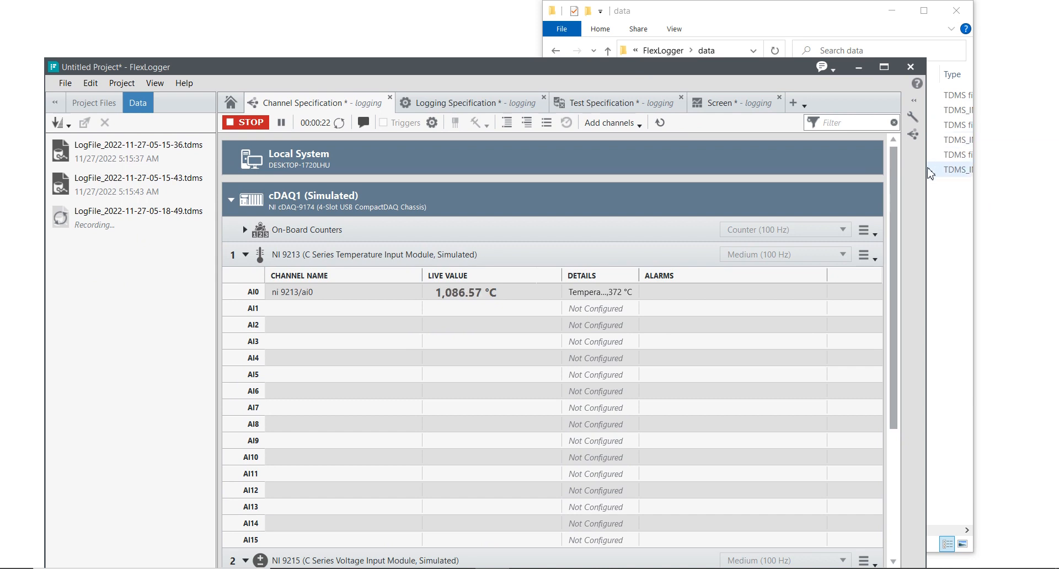
left_click_drag(790, 221, 522, 261)
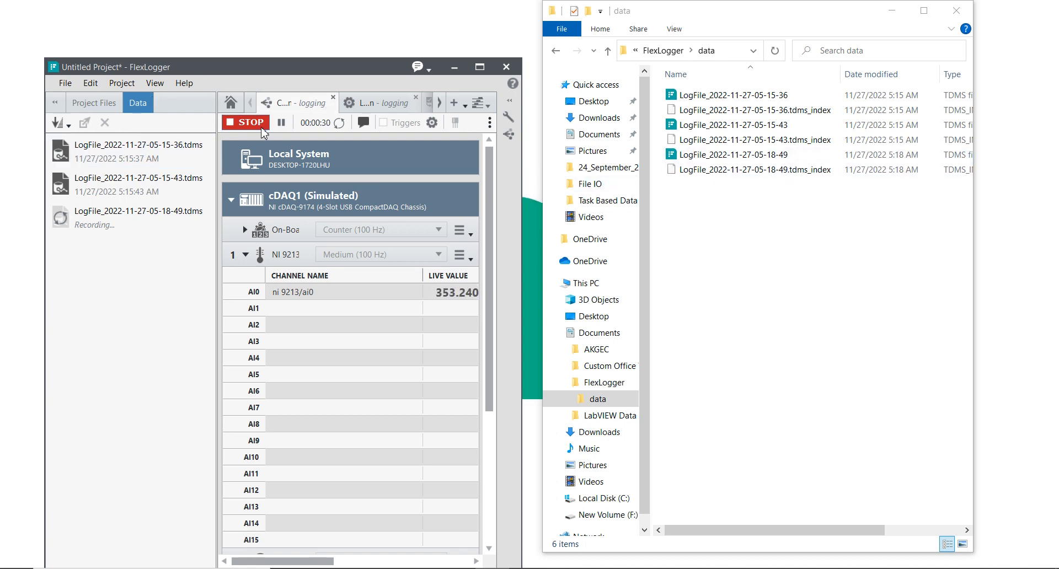
left_click(241, 122)
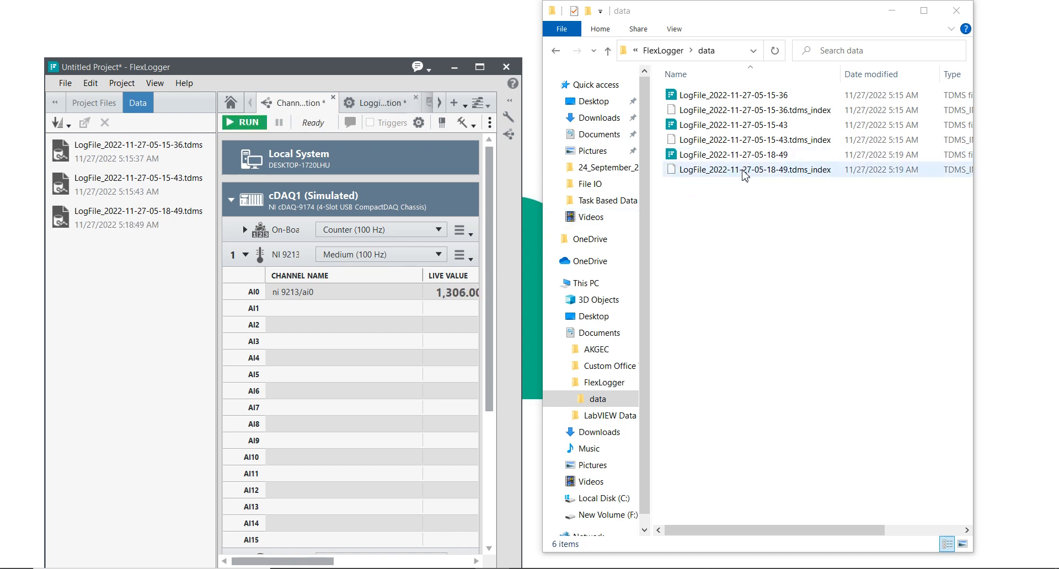
left_click_drag(978, 181, 1047, 182)
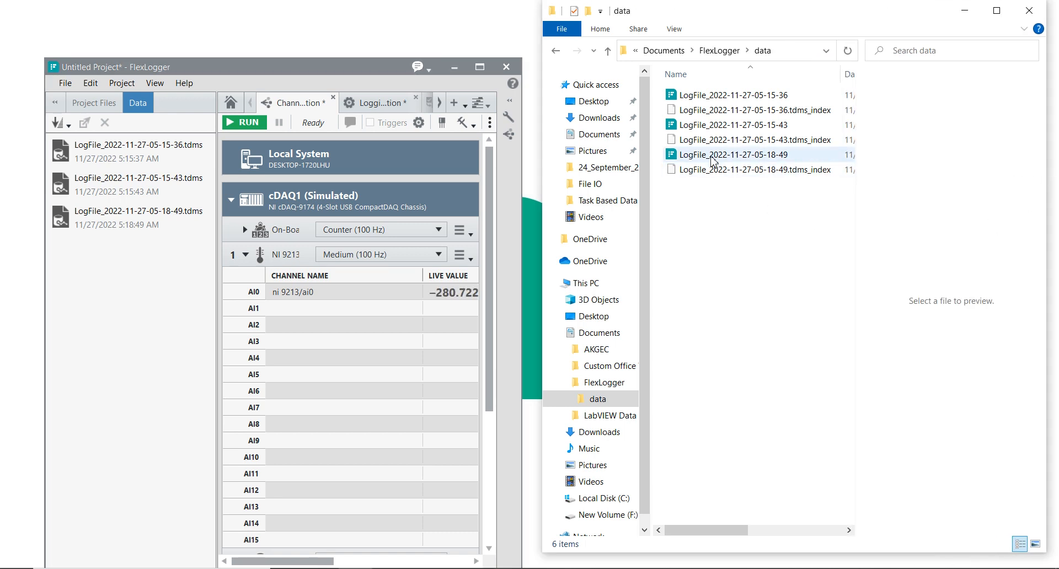
mouse_move(714, 161)
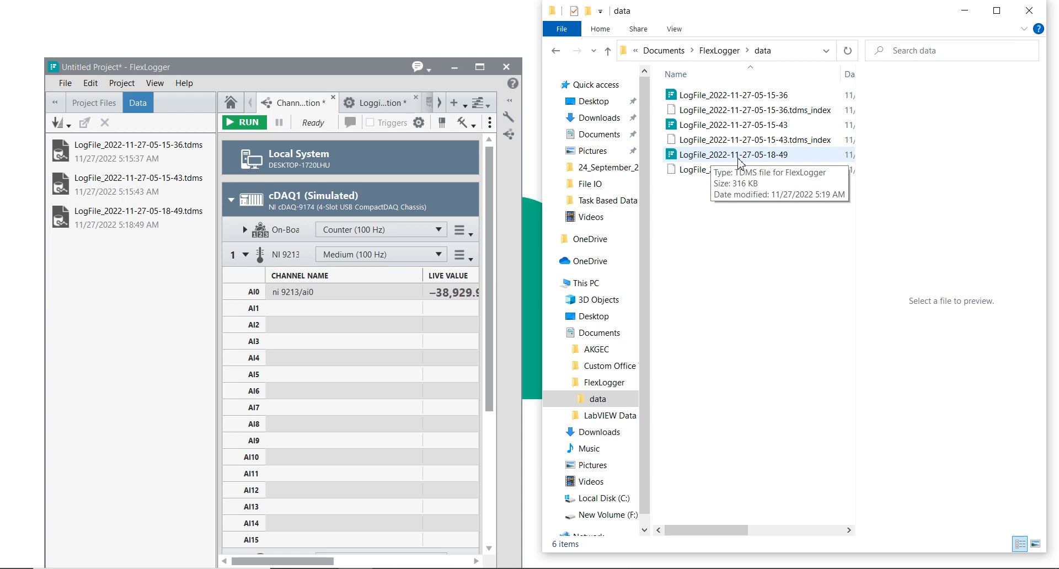
Maximize FlexLogger, and view the data folder at full size to check the dates and sizes of the log files
left_click(479, 66)
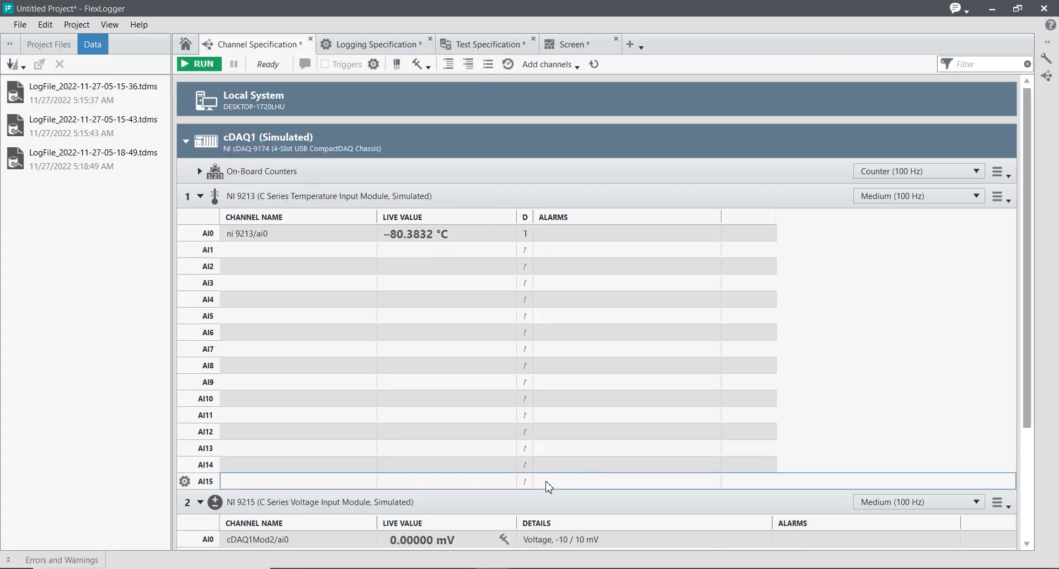
left_click(519, 568)
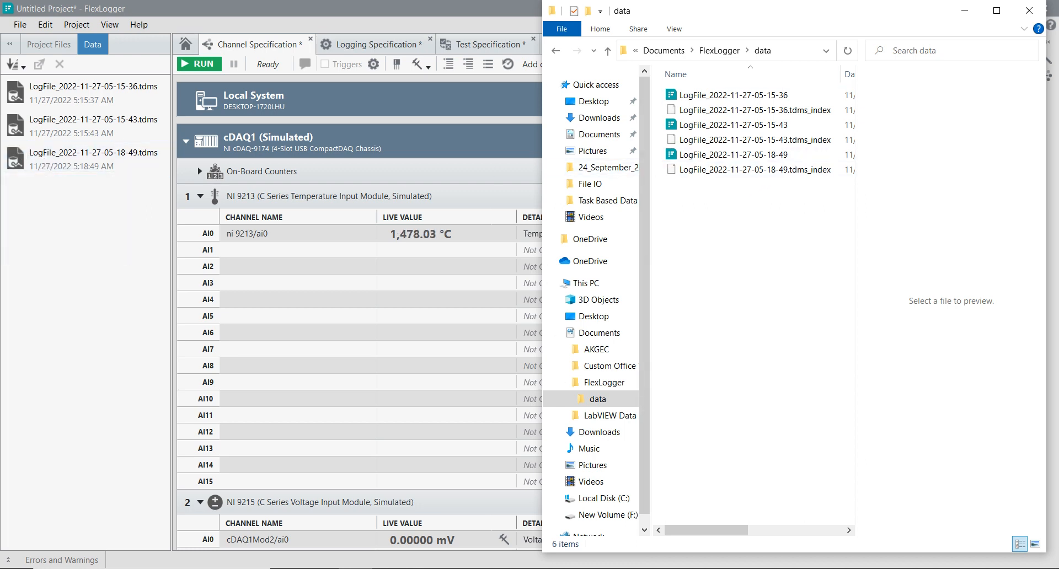
left_click(997, 10)
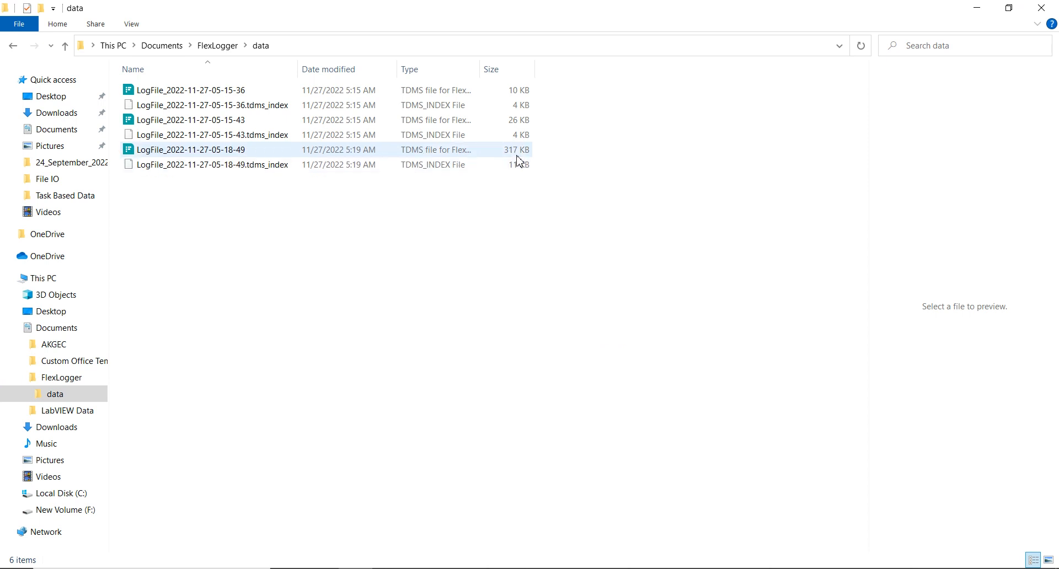
left_click(1009, 7)
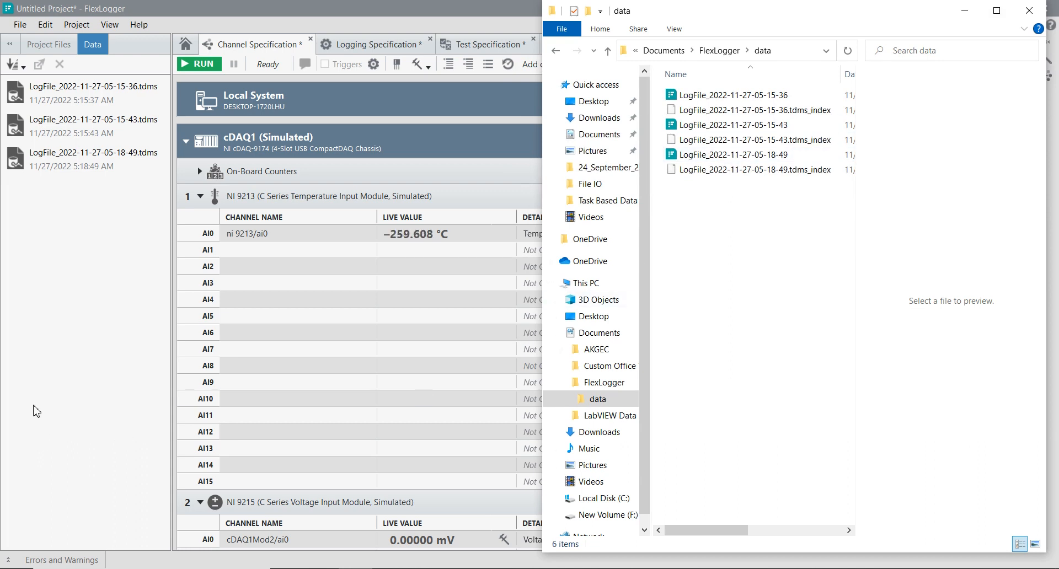
left_click(34, 411)
right_click(82, 159)
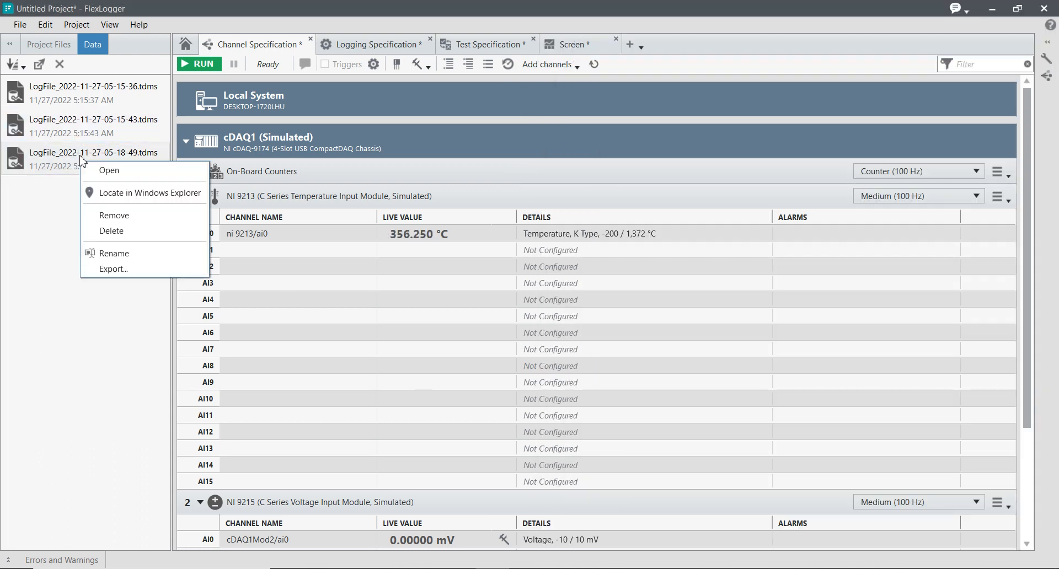
left_click(113, 215)
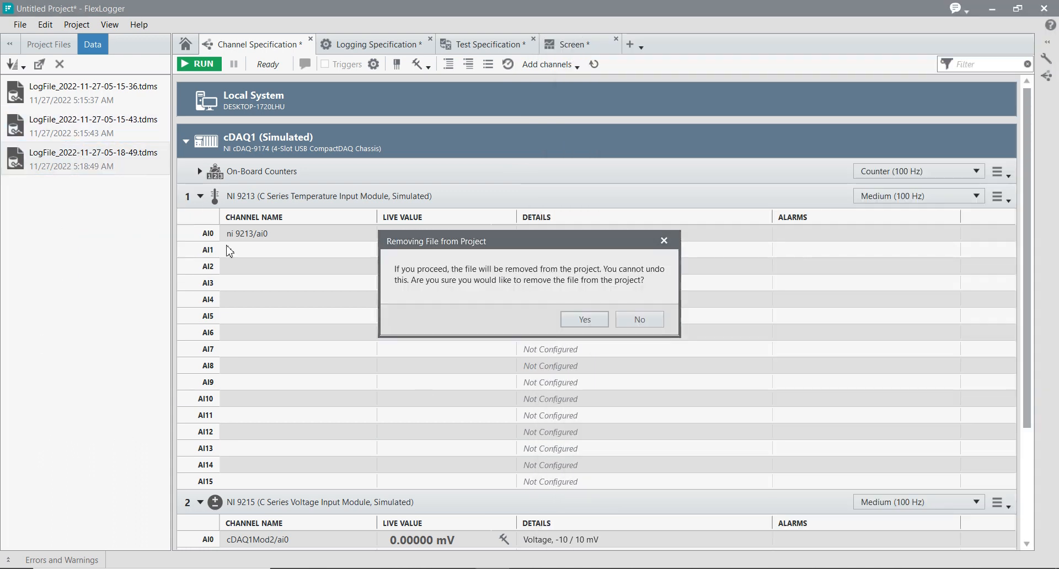
left_click(597, 329)
right_click(130, 128)
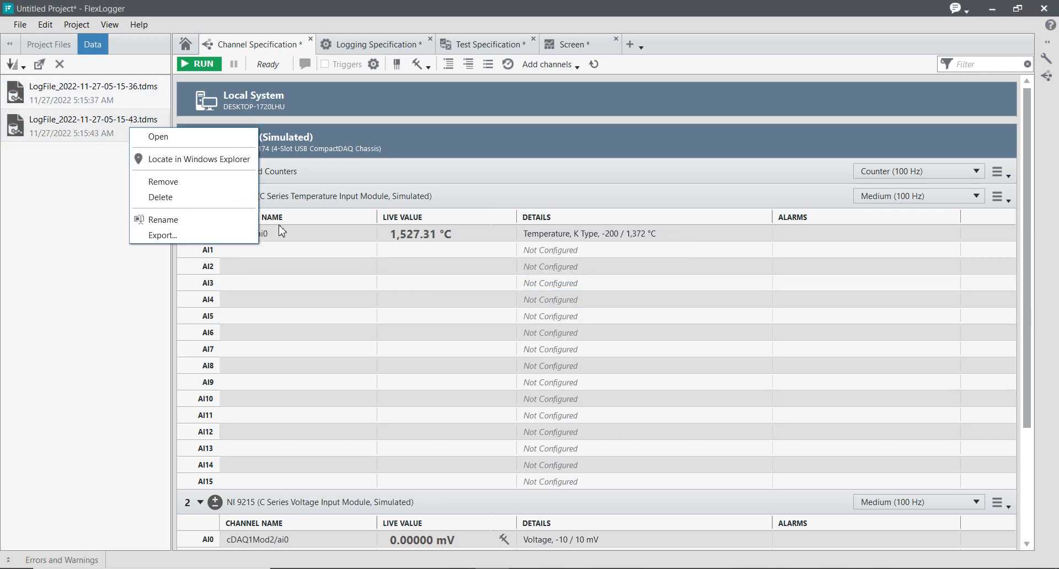
left_click(165, 198)
left_click(582, 322)
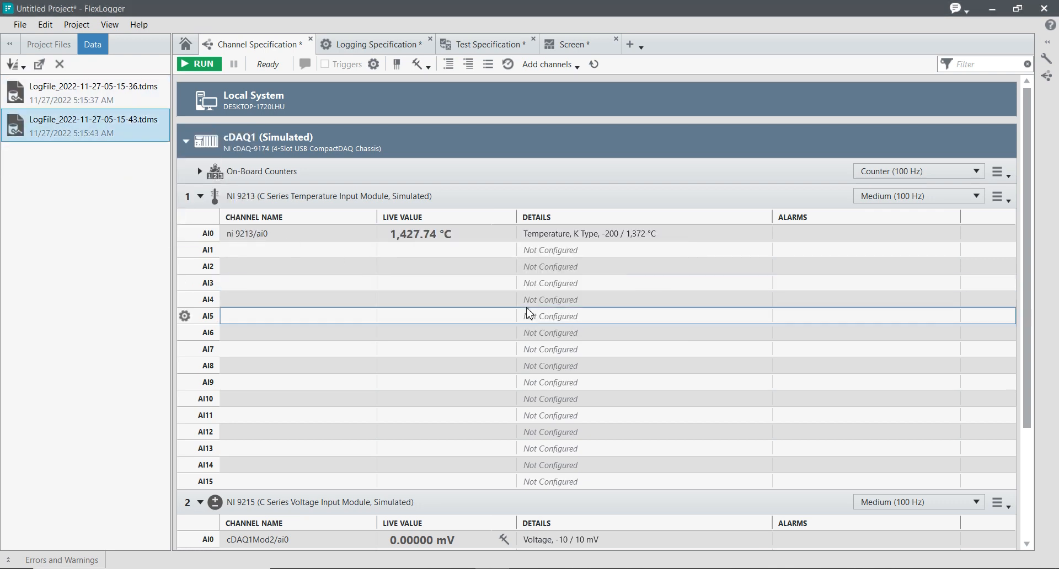
right_click(134, 104)
left_click(166, 157)
left_click(586, 323)
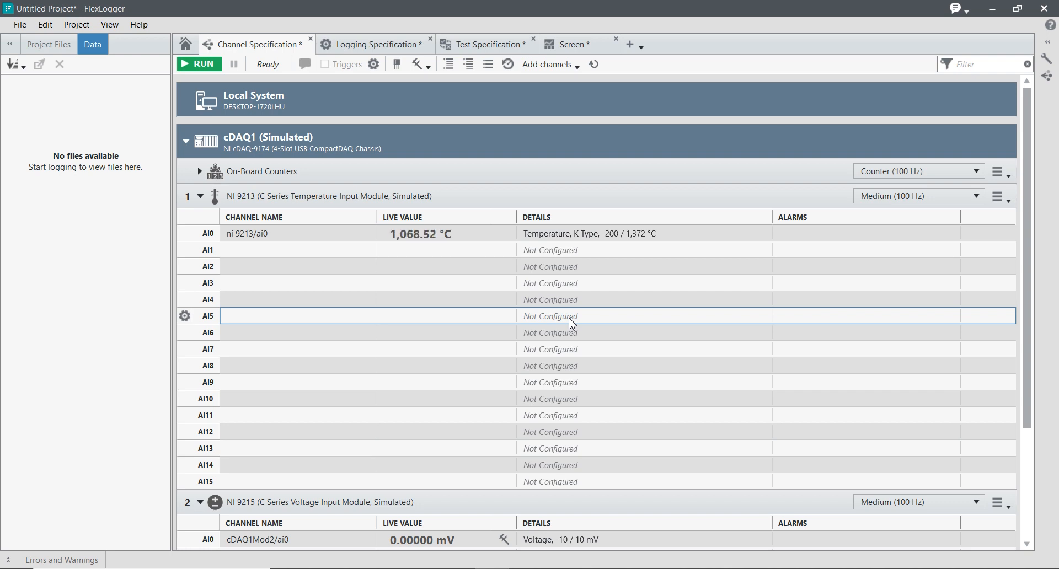
left_click(67, 46)
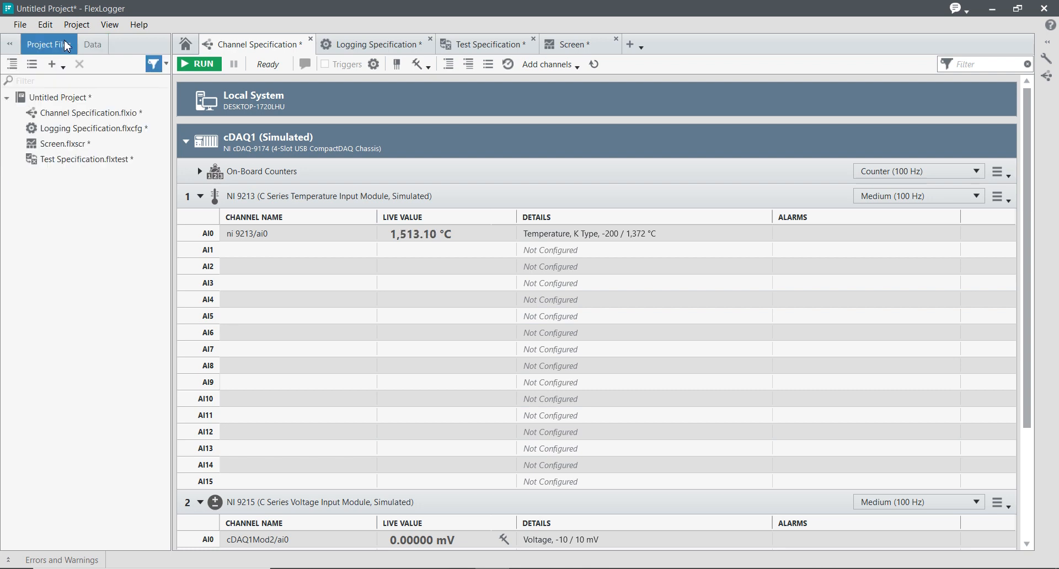